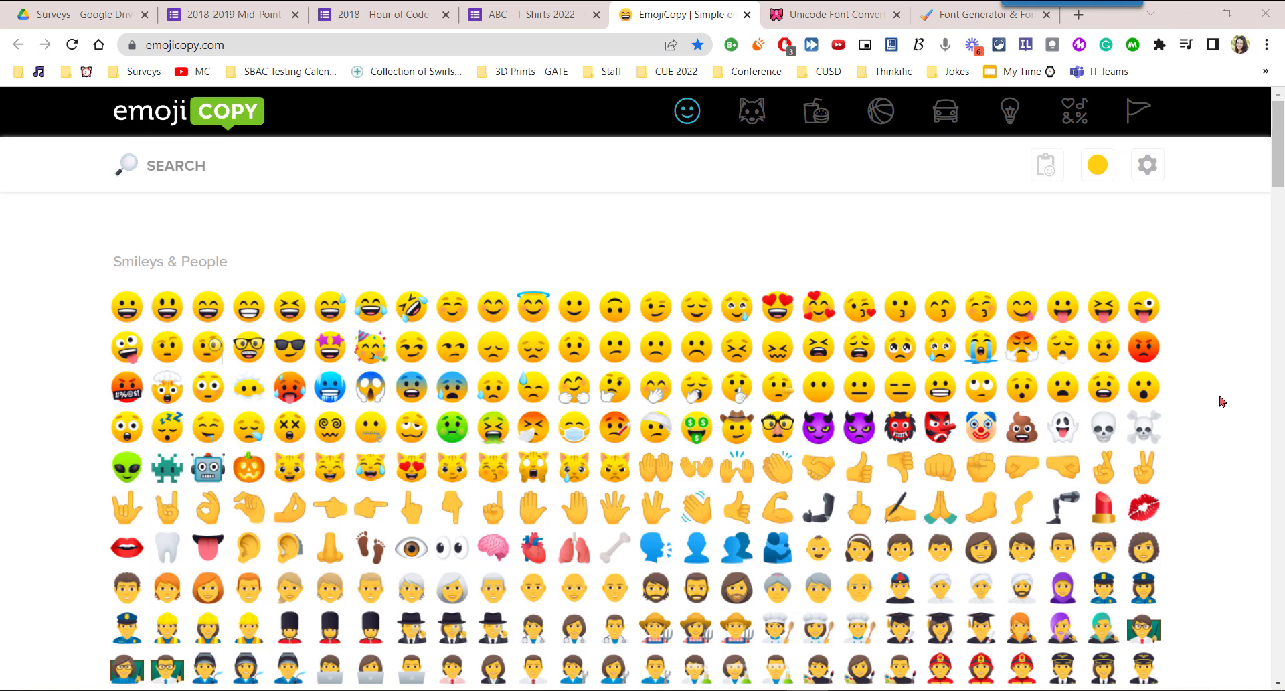
Search the emoji collection for "BOOTS" and clear the search again.
scroll(1222, 402, down, 6)
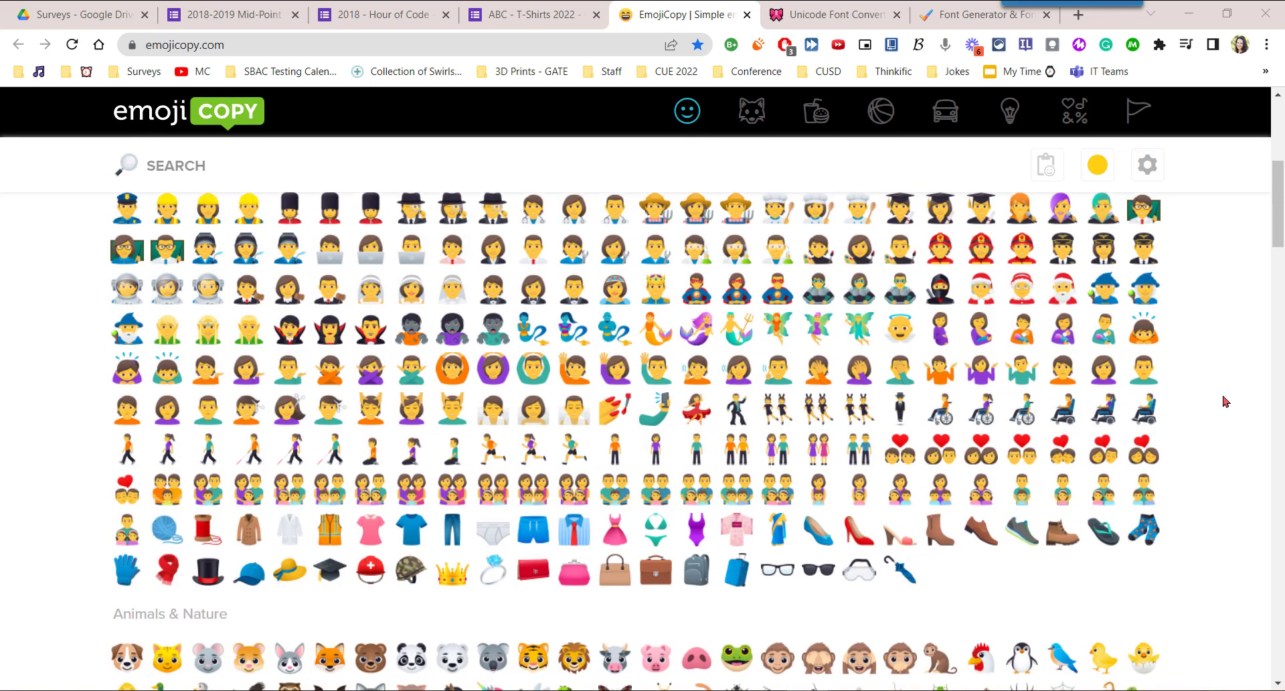
scroll(1223, 402, down, 3)
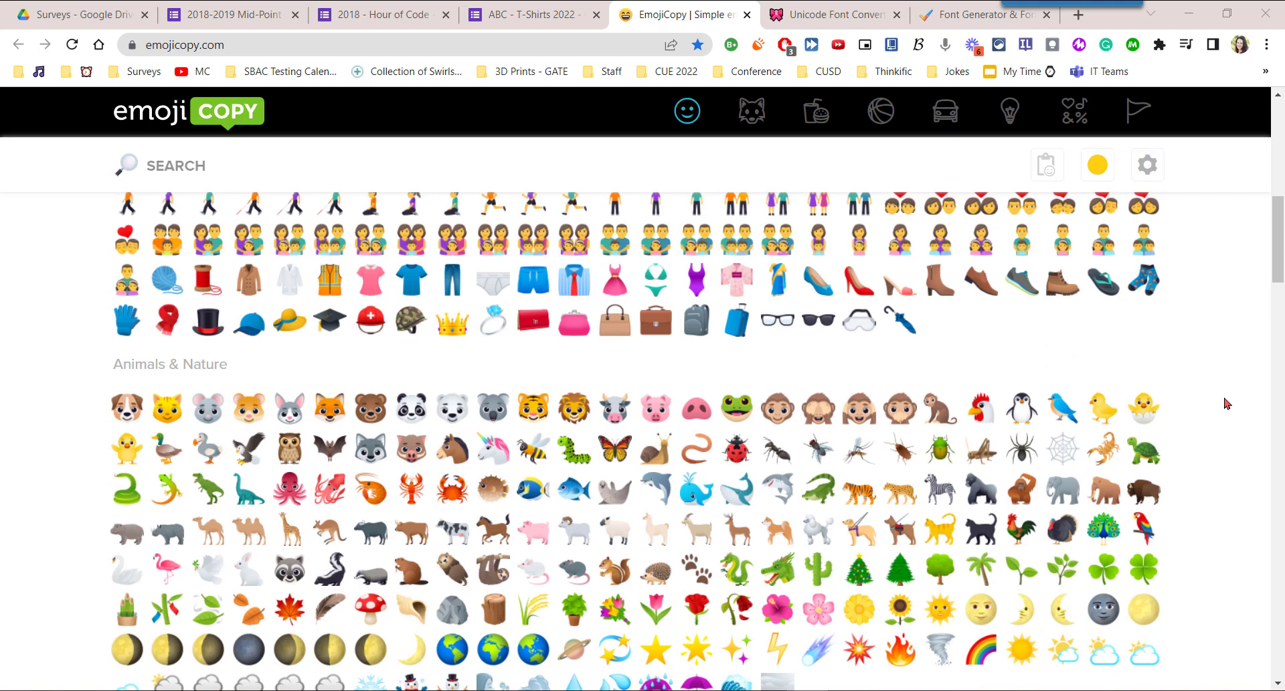
scroll(1227, 402, down, 1)
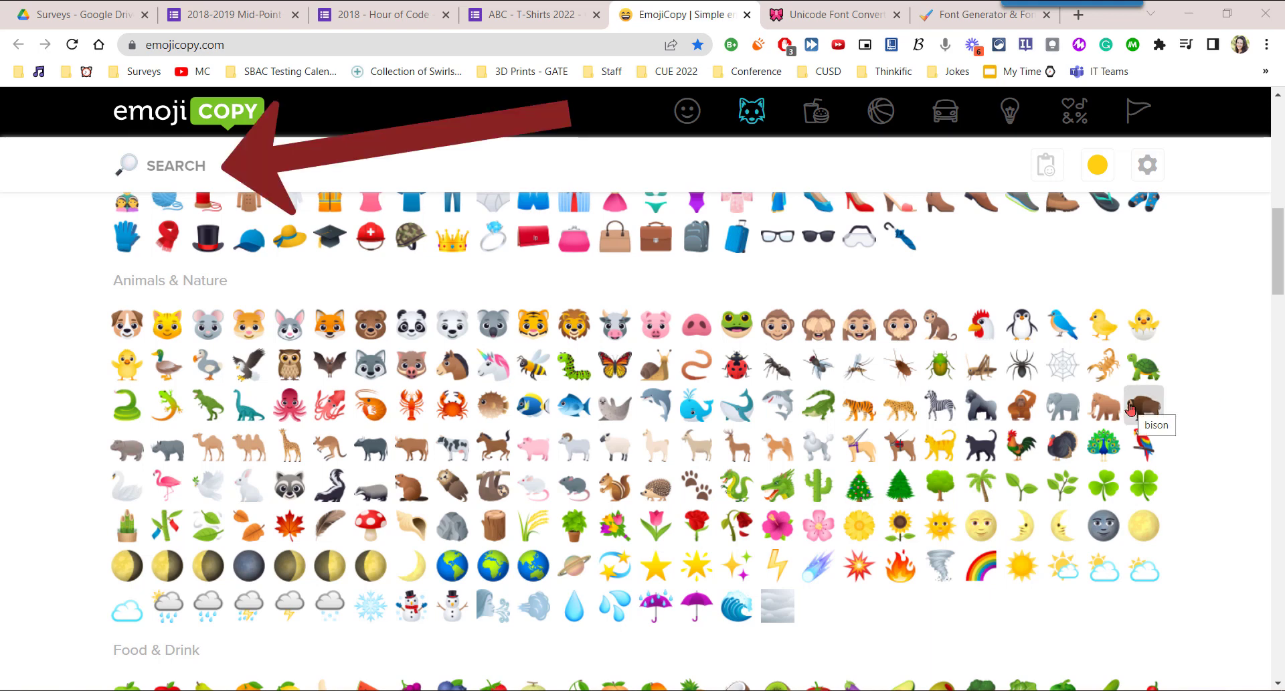
click(221, 158)
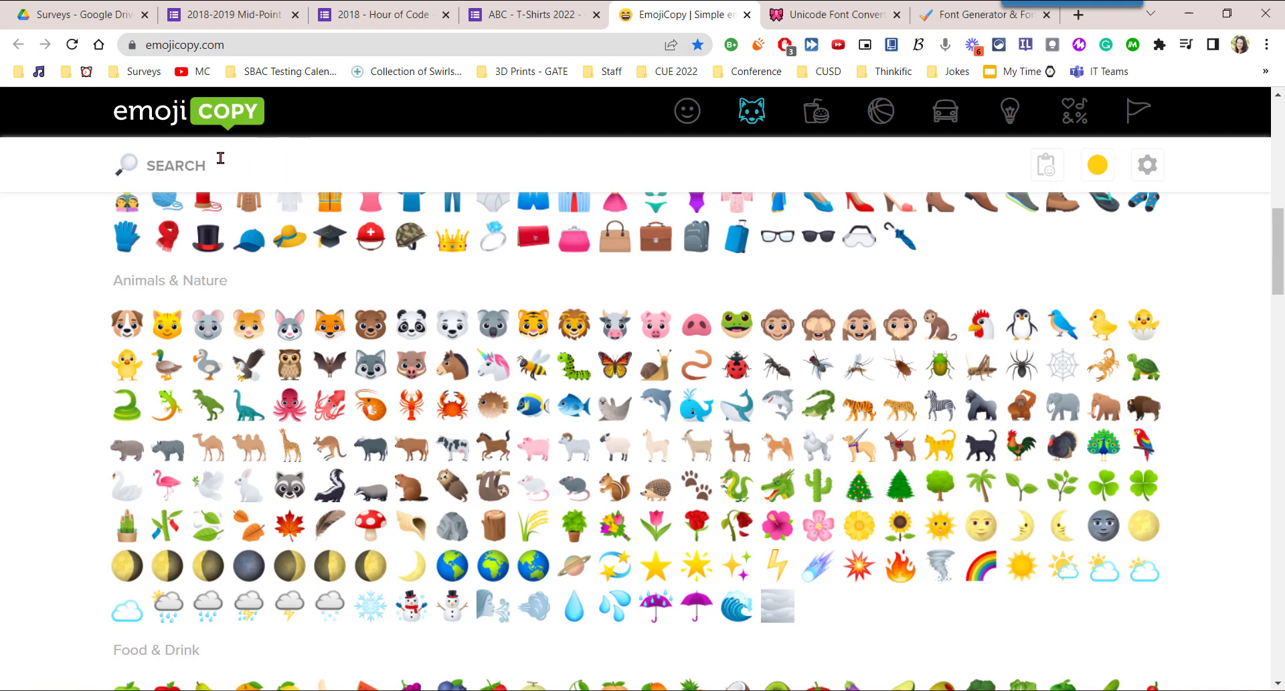
text(BOOTS)
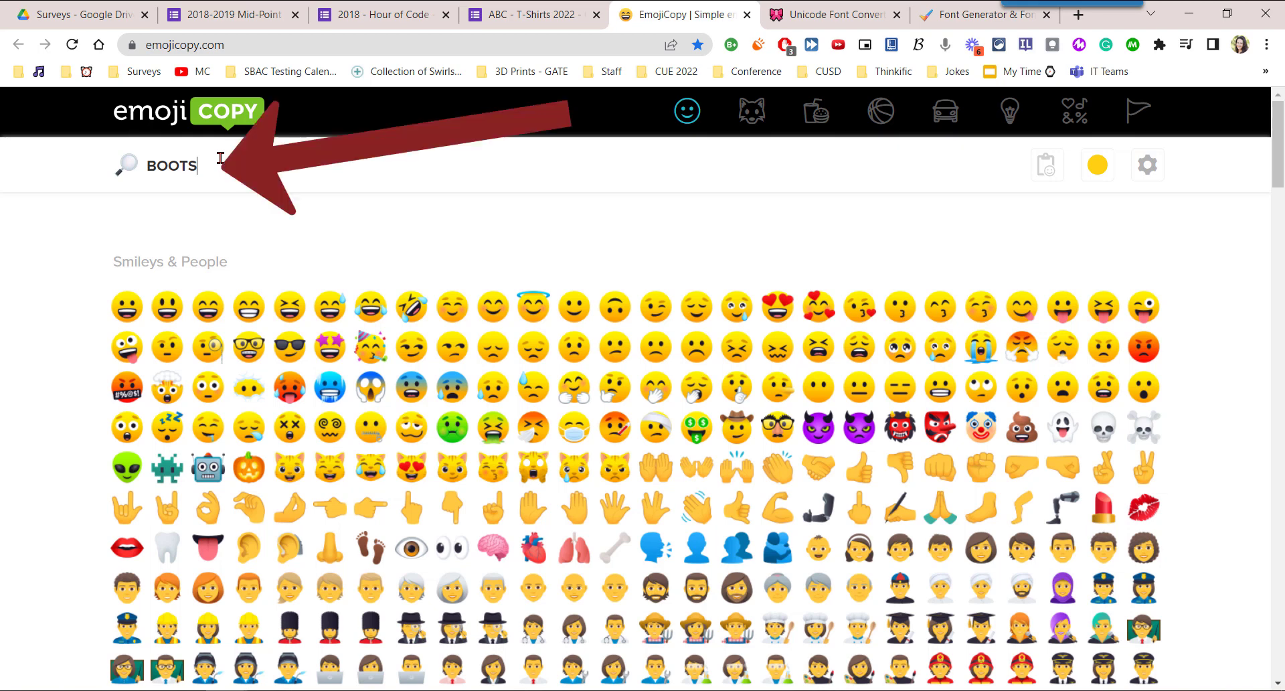
key(Return)
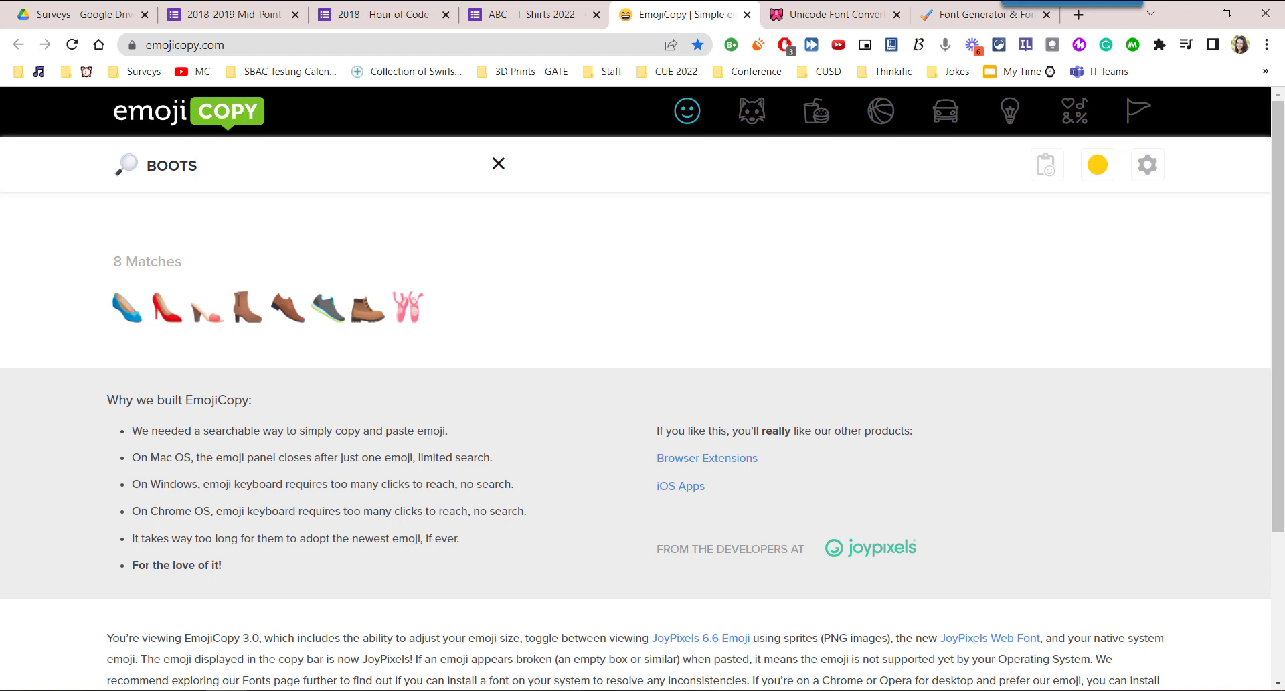
click(508, 171)
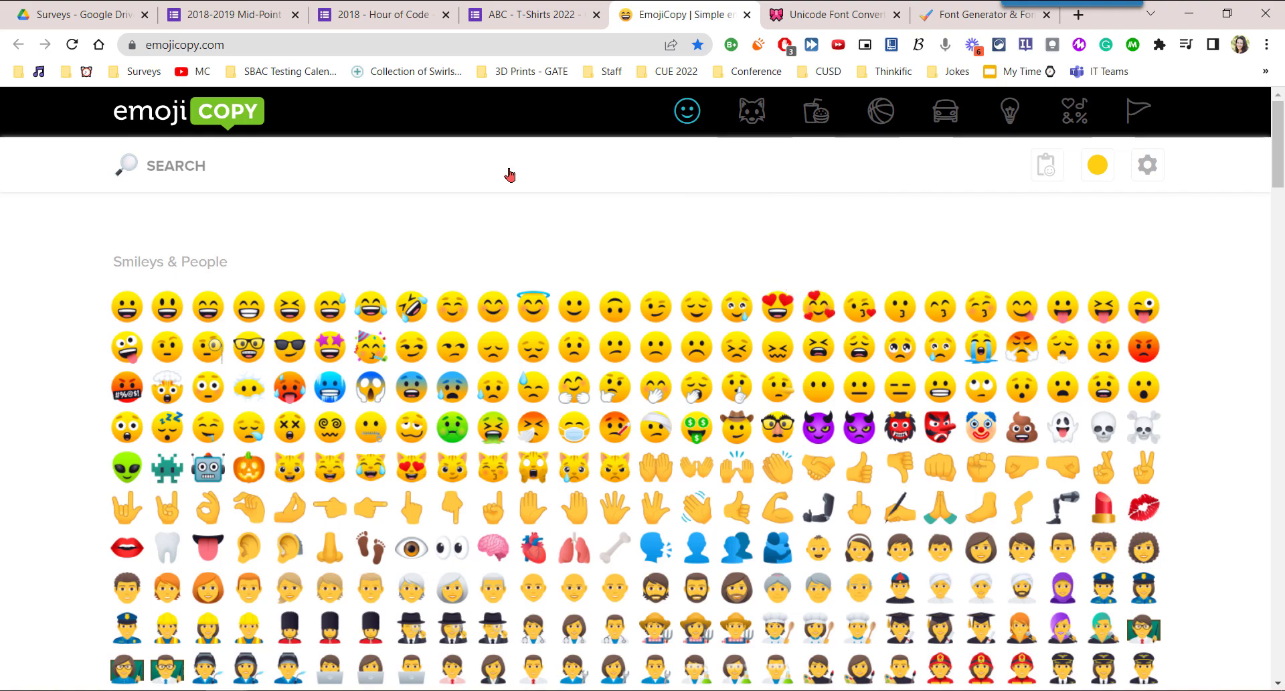
Pick the ping pong paddle, yo-yo, flying disc, rugby football, volleyball and headphones emojis from the Activity category.
click(759, 119)
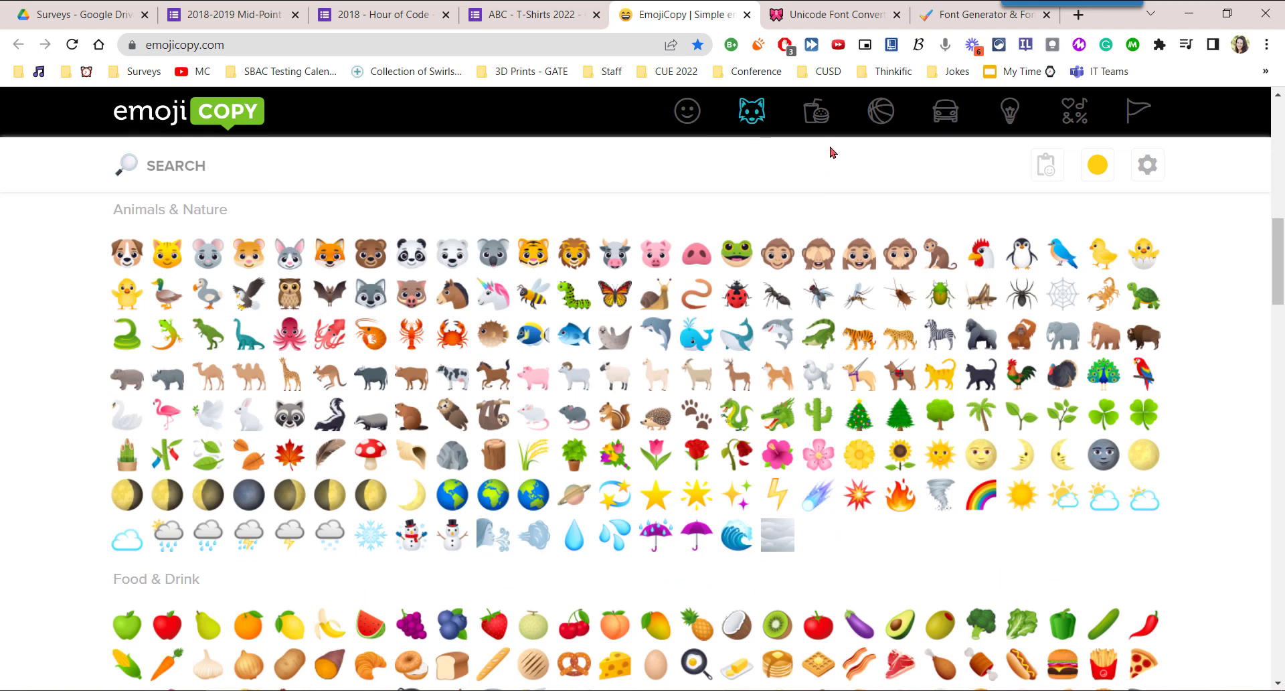
click(817, 114)
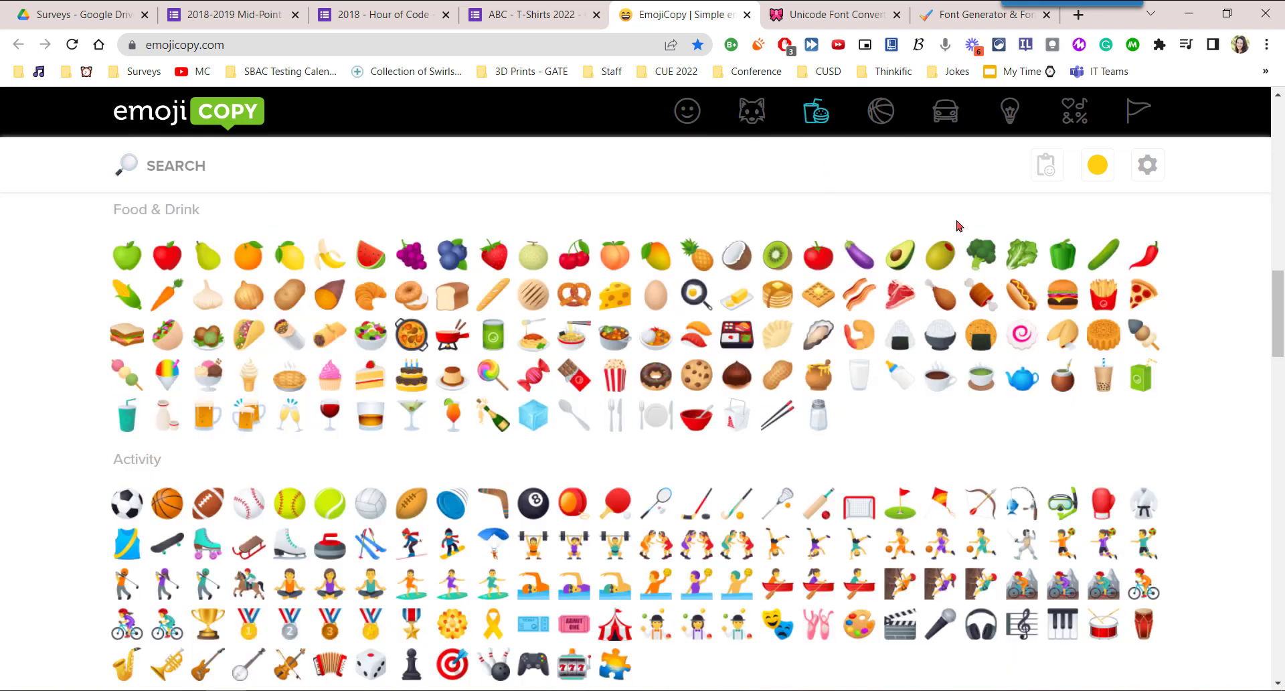
mouse_move(1279, 322)
mouse_down()
mouse_move(1277, 391)
mouse_move(1276, 308)
mouse_up()
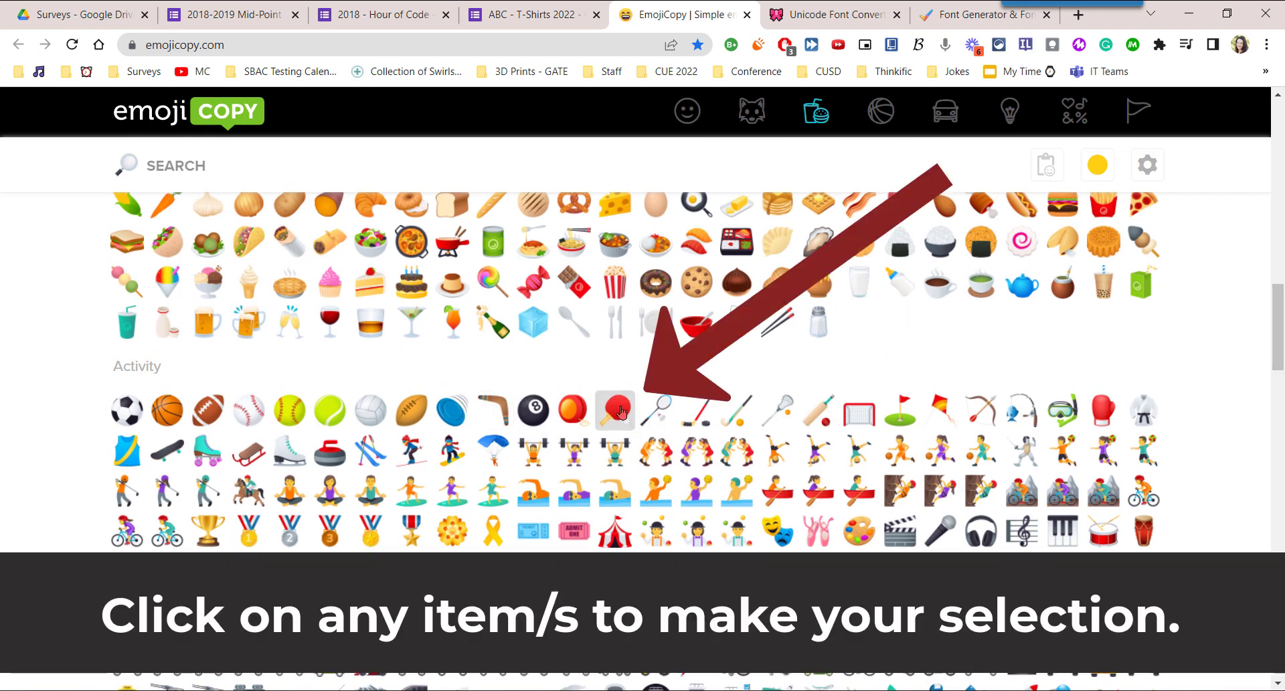
click(616, 408)
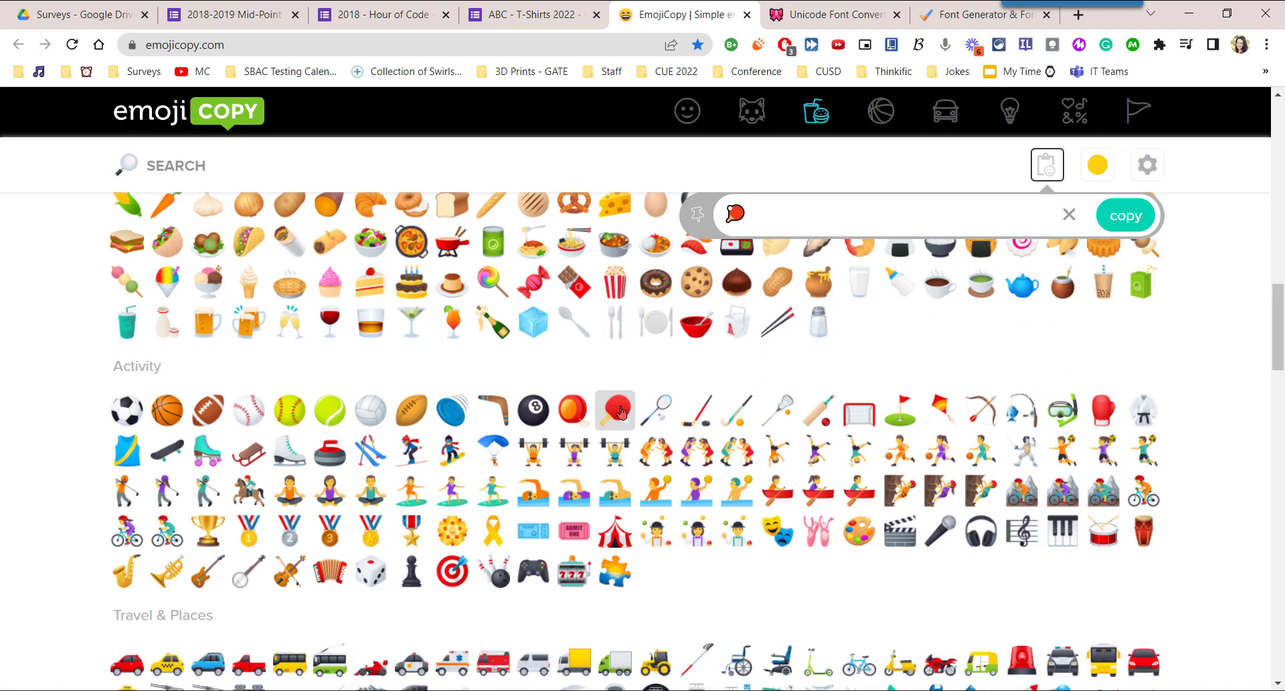
click(573, 411)
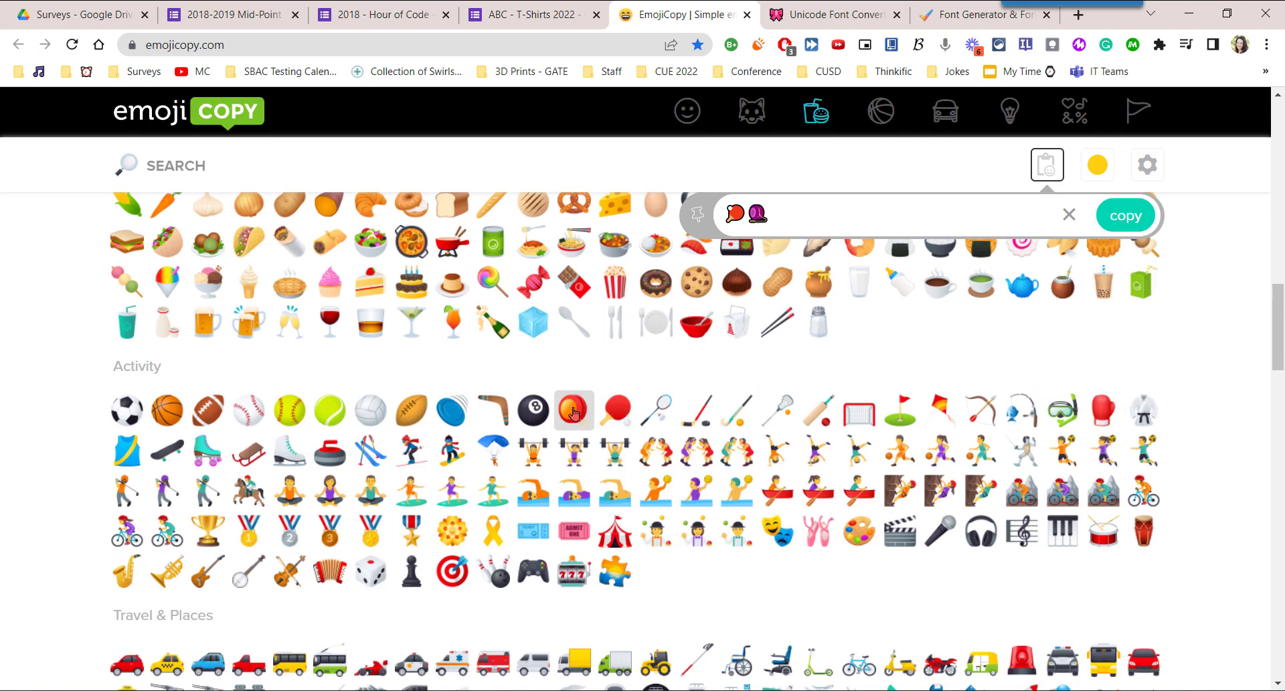
click(453, 411)
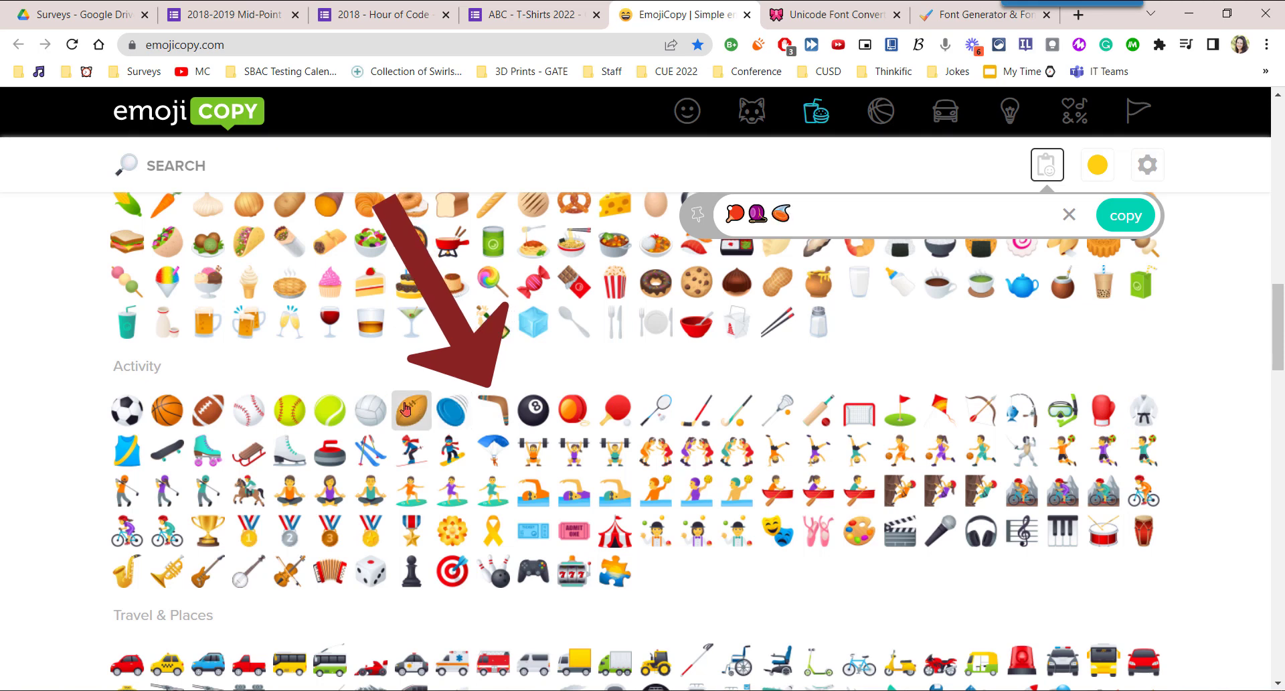
click(411, 411)
click(370, 410)
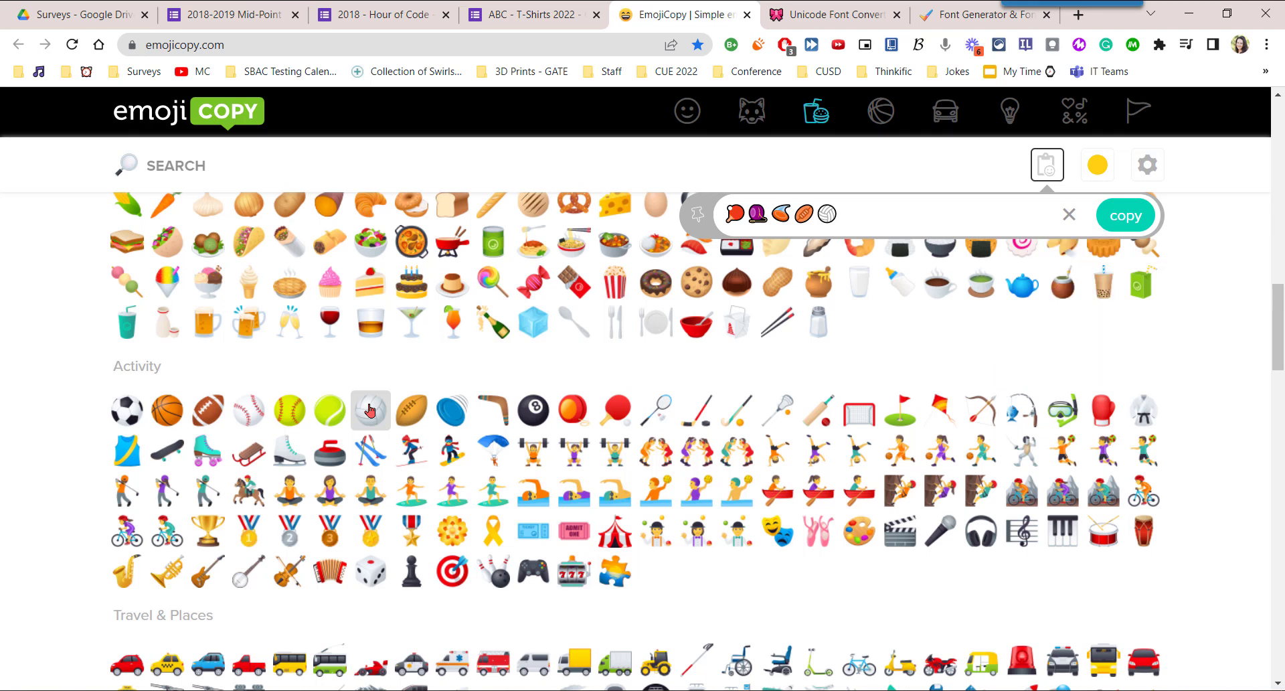
click(983, 530)
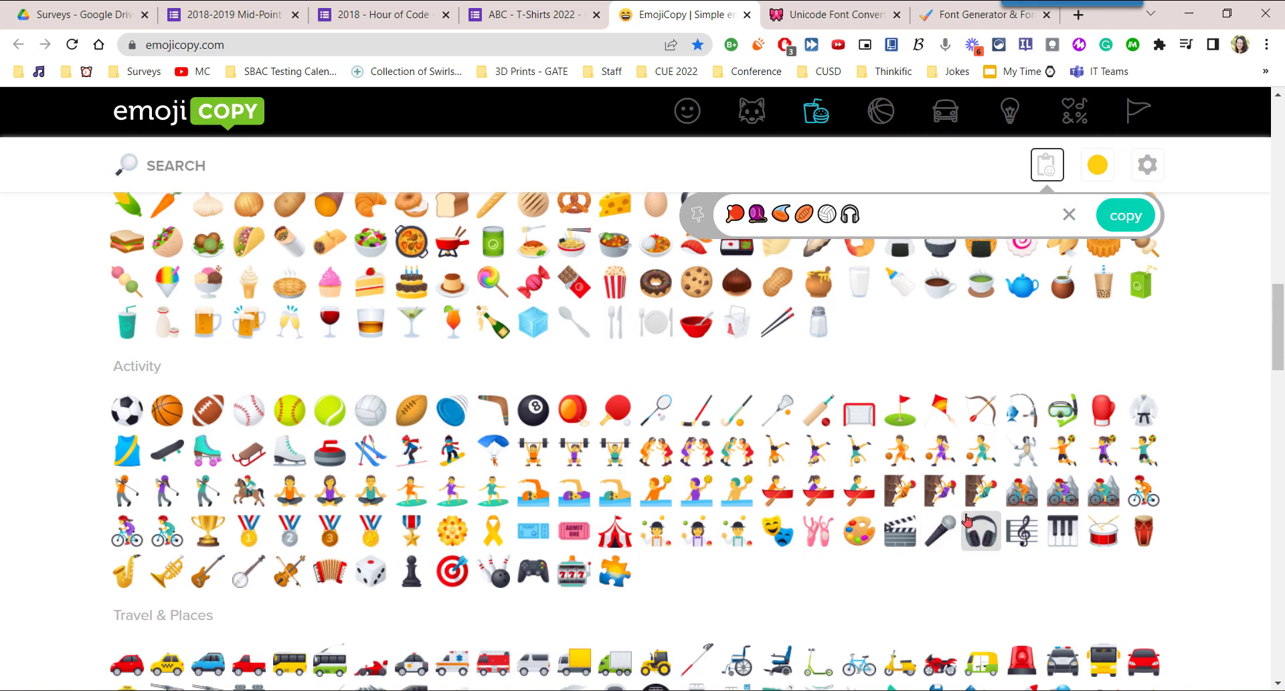
Remove the flying disc from the selected emojis and copy the remaining ones.
click(927, 215)
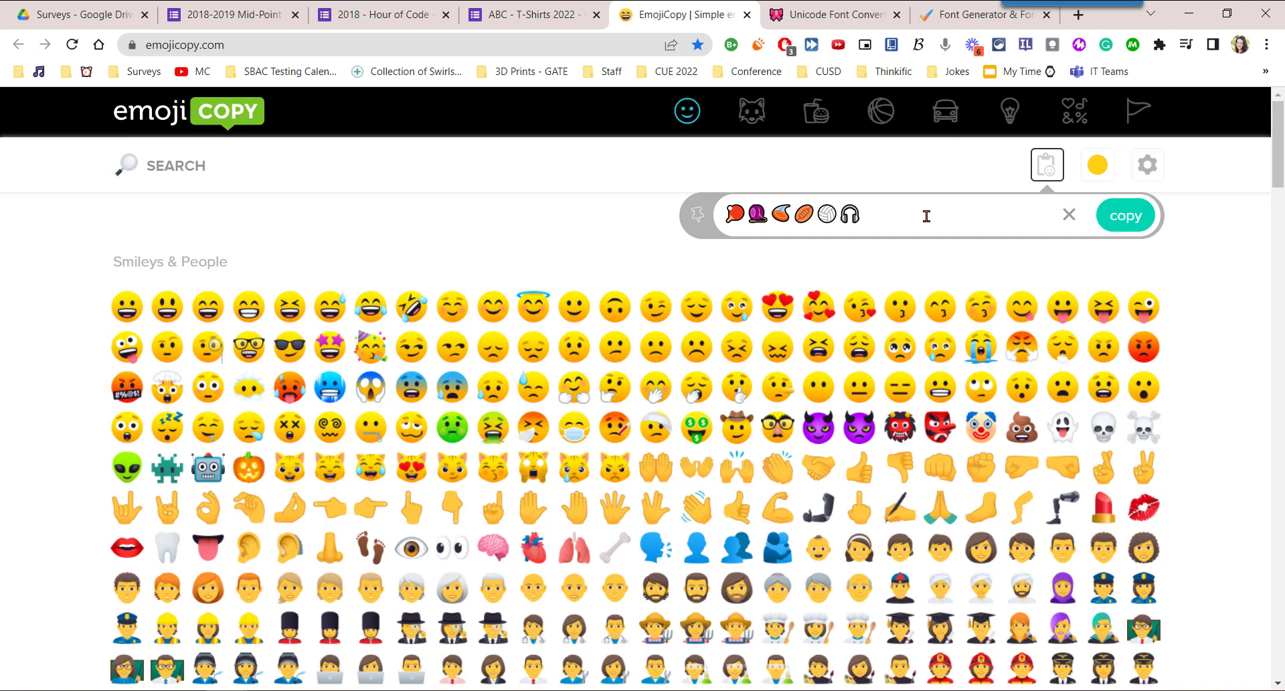
key(BackSpace)
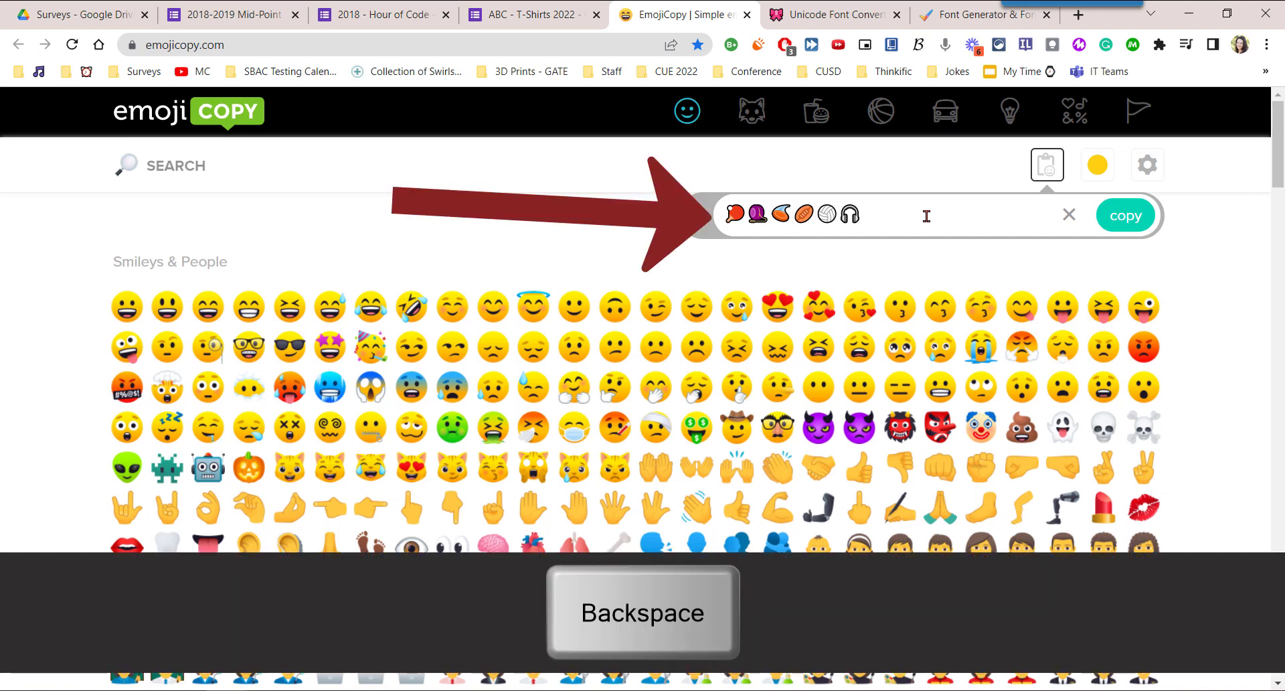
key(BackSpace)
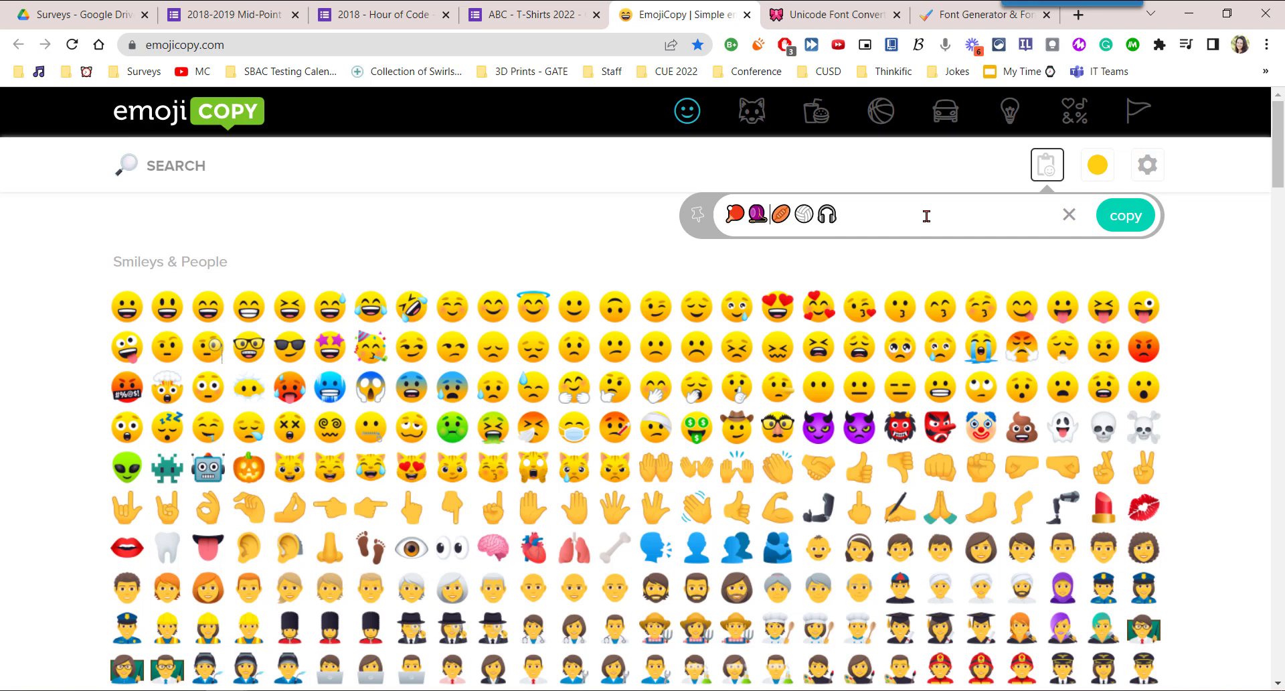
click(1128, 217)
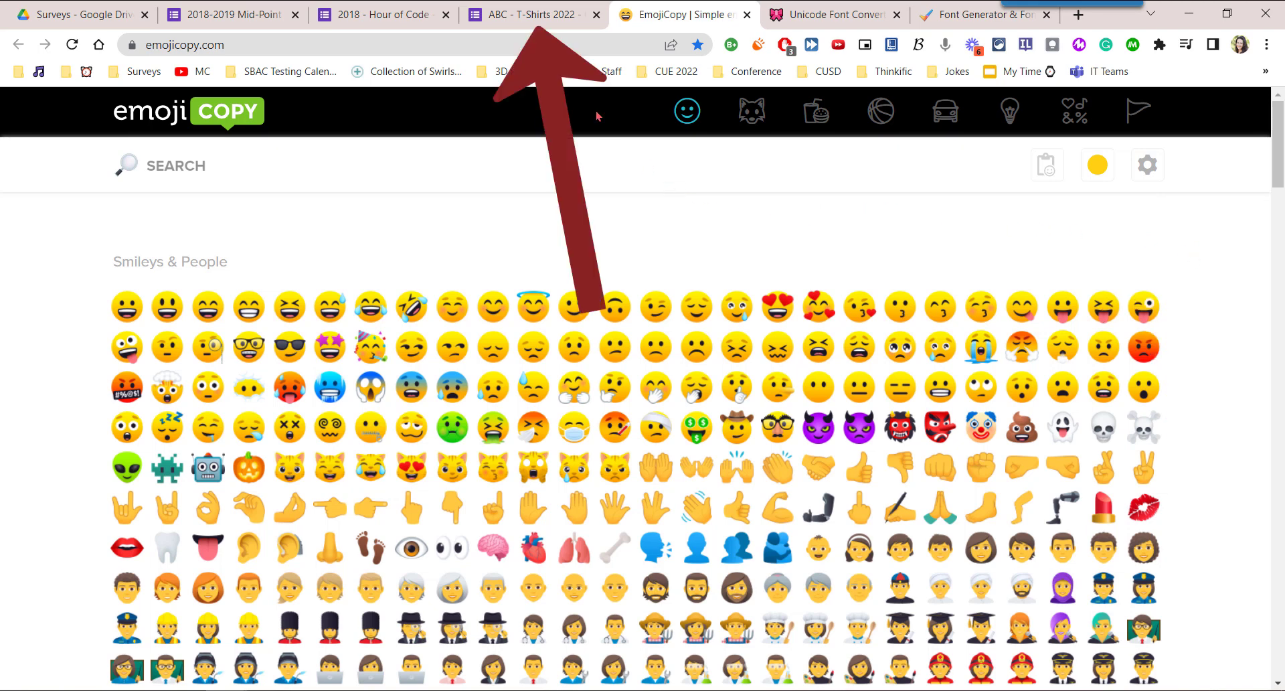
Switch to the ABC - T-Shirts 2022 form and paste the copied emojis after the question title "Additional Feedback here.".
click(530, 26)
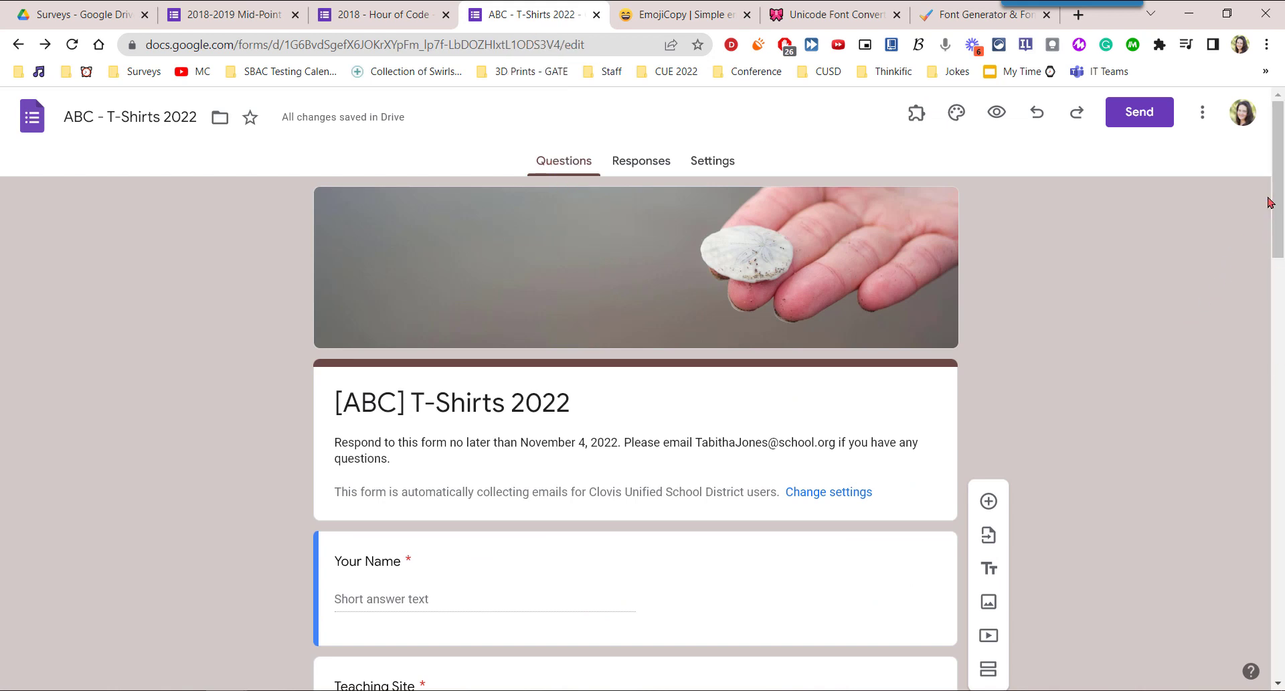
drag(1276, 183, 1283, 644)
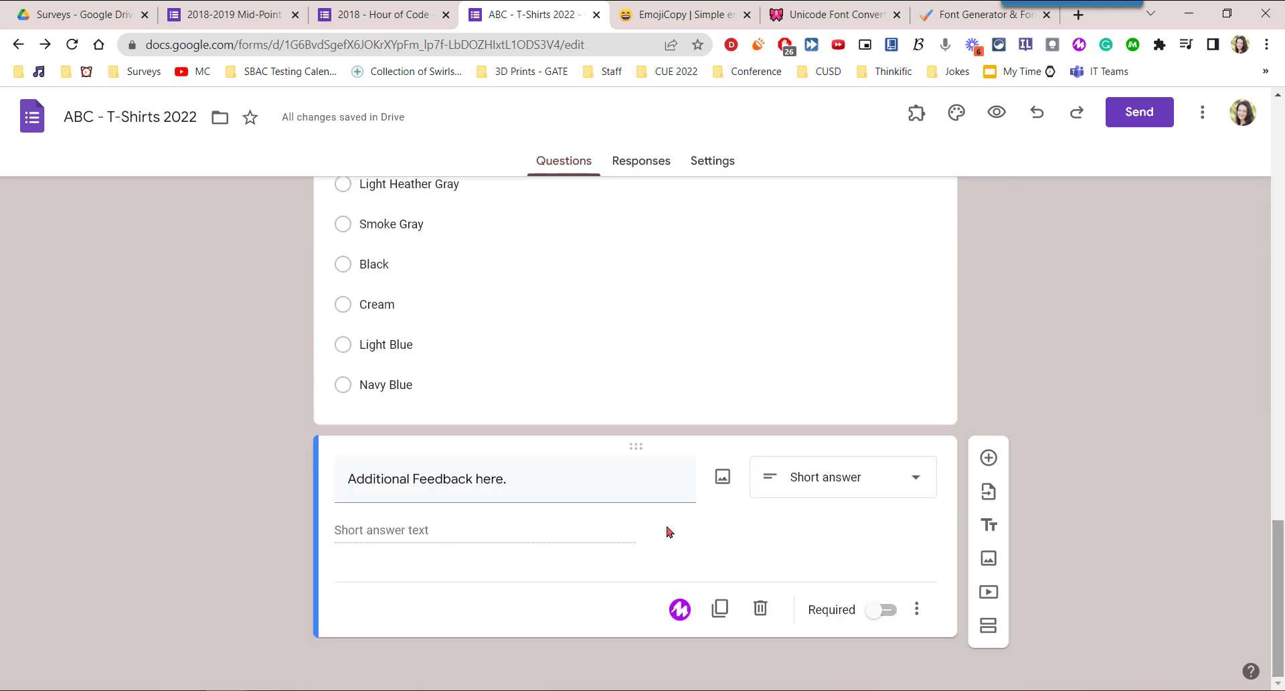
click(544, 477)
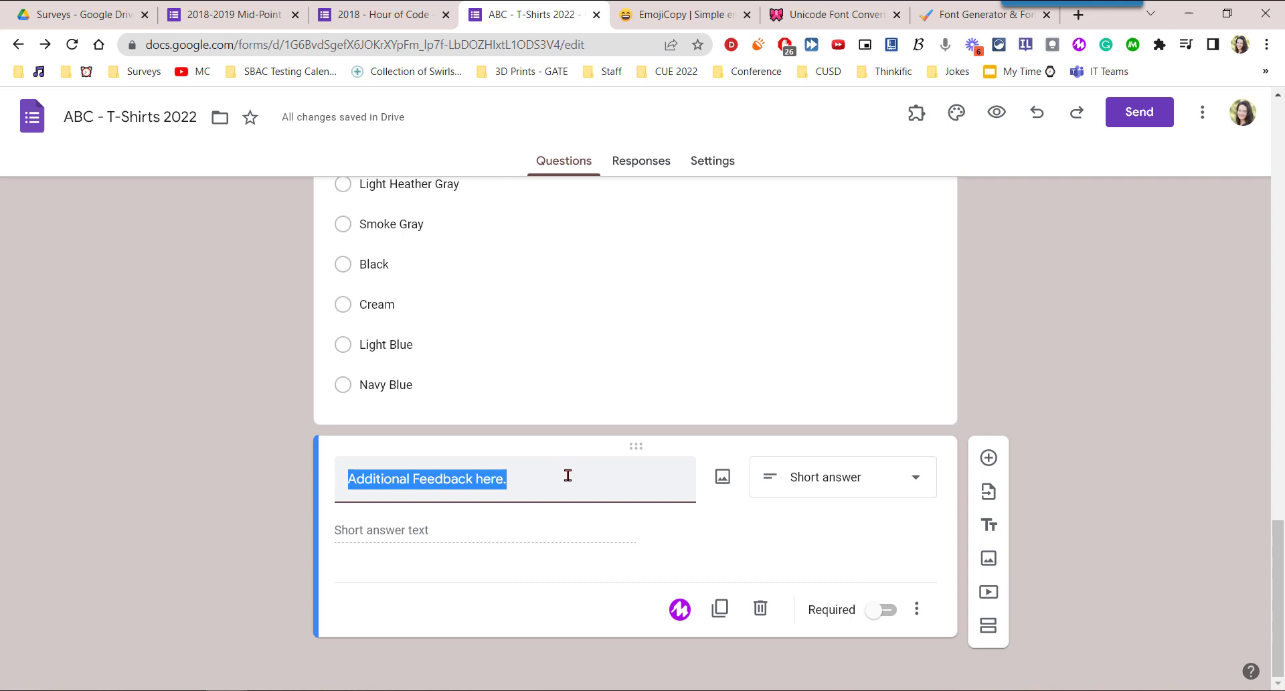
click(568, 478)
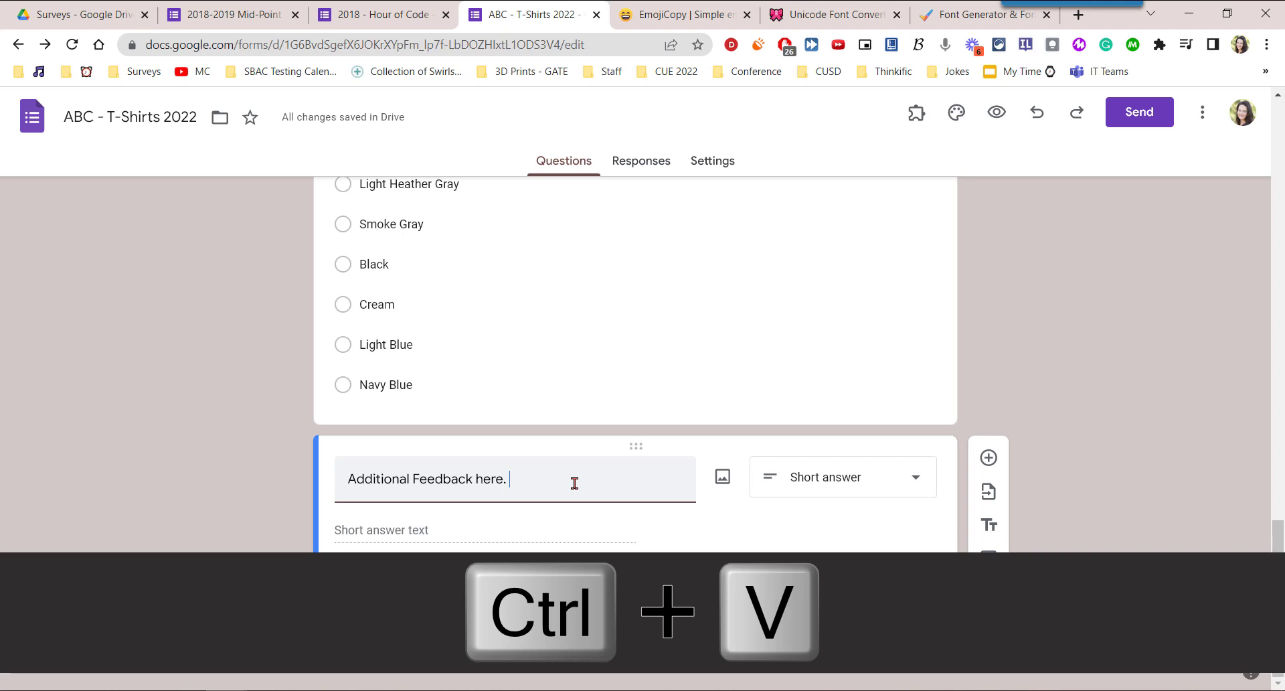
key(ctrl+v)
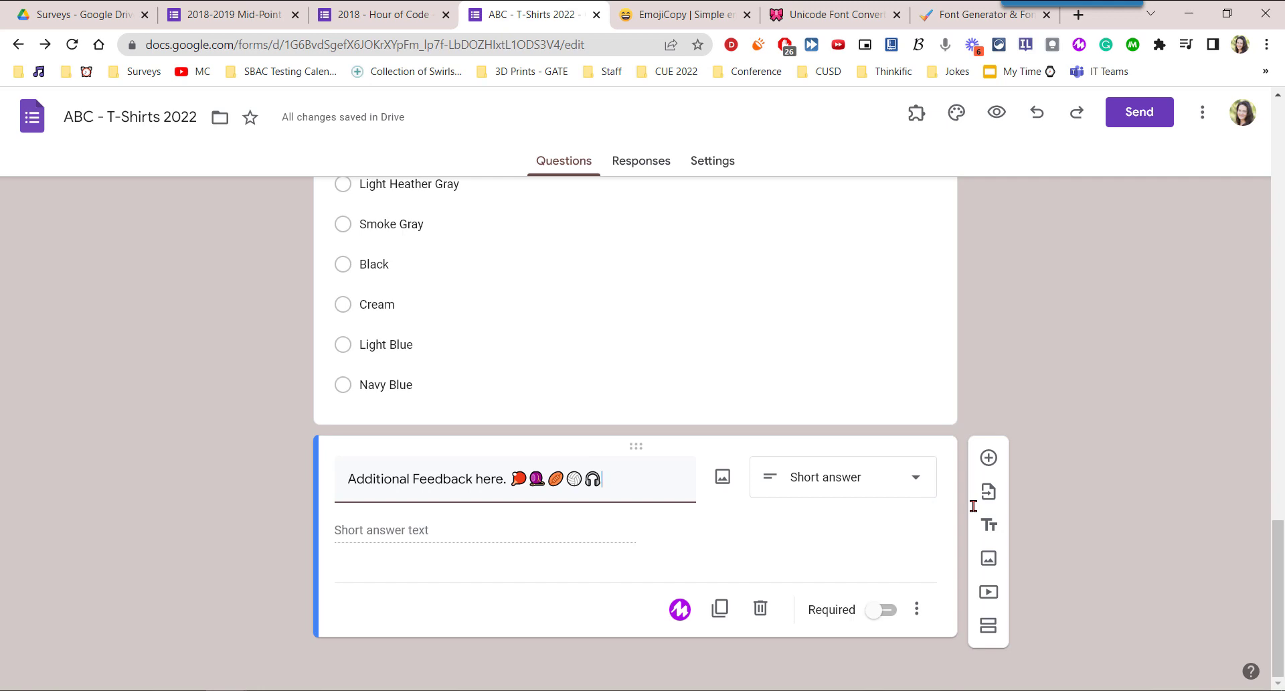
Move the volleyball and headphones emojis to the start of the feedback question's title and delete the football emoji at its end.
key(ctrl+shift+Left)
key(shift+Left)
key(shift+Right)
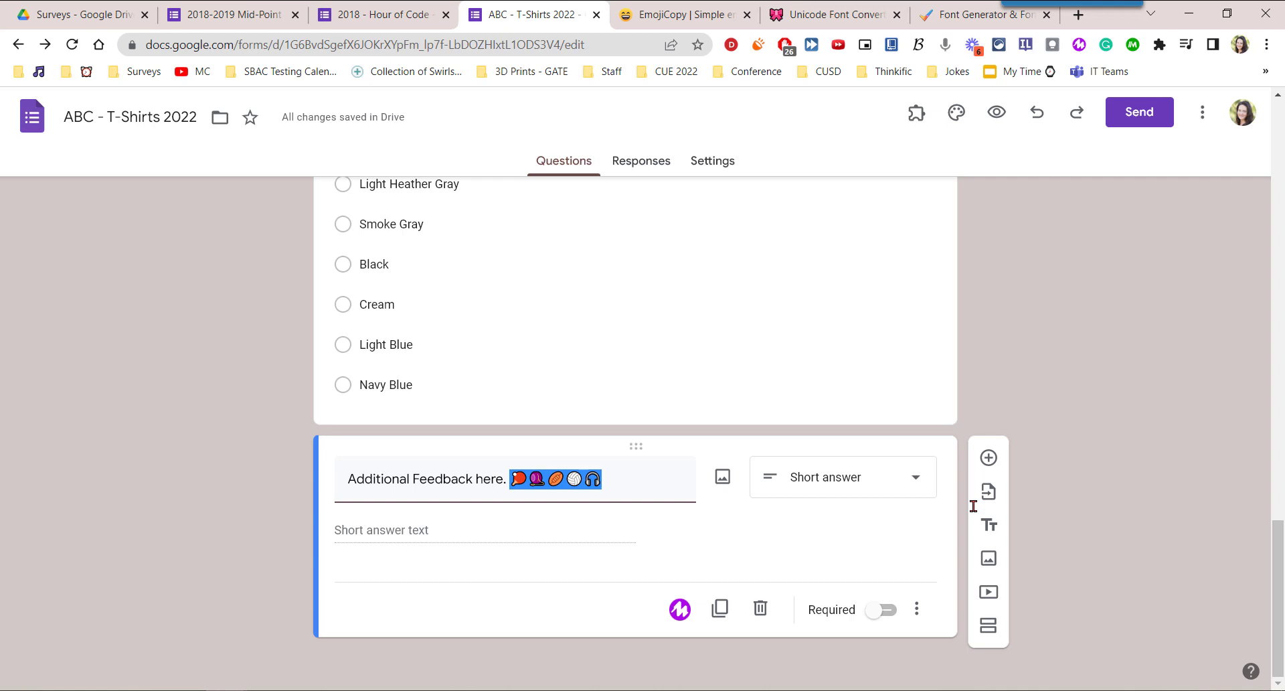
key(Right)
key(shift+Left)
key(shift+Left)
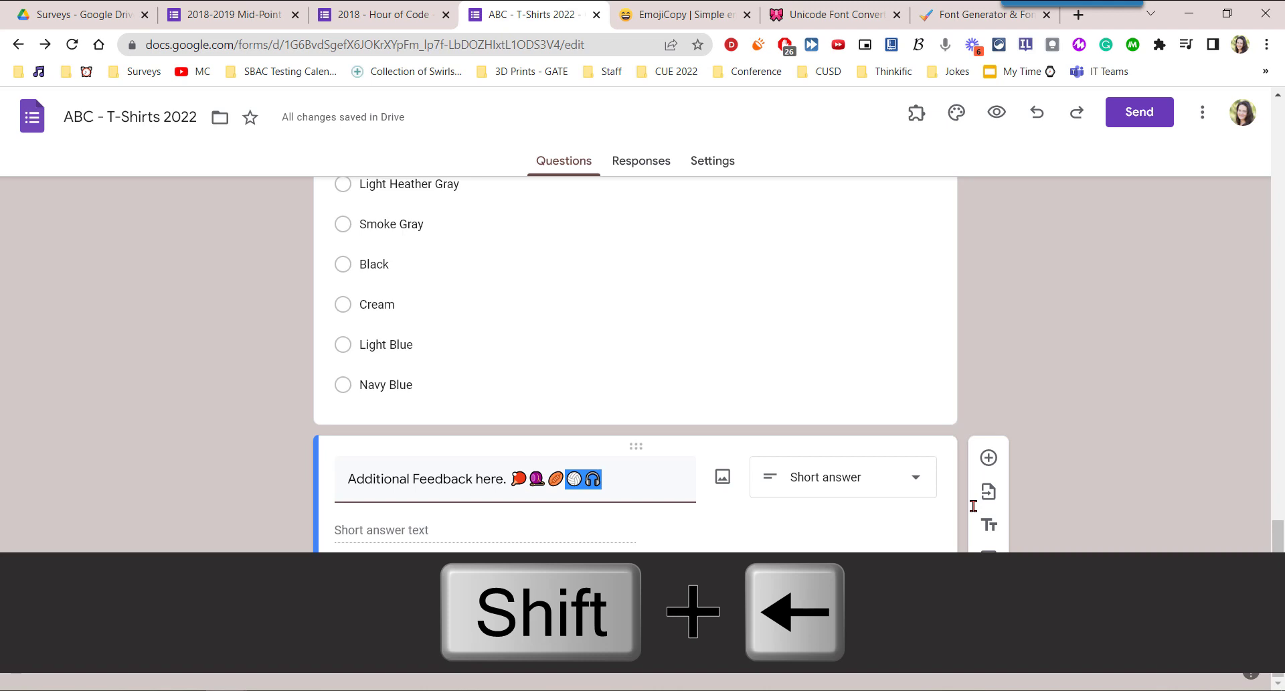
key(ctrl+c)
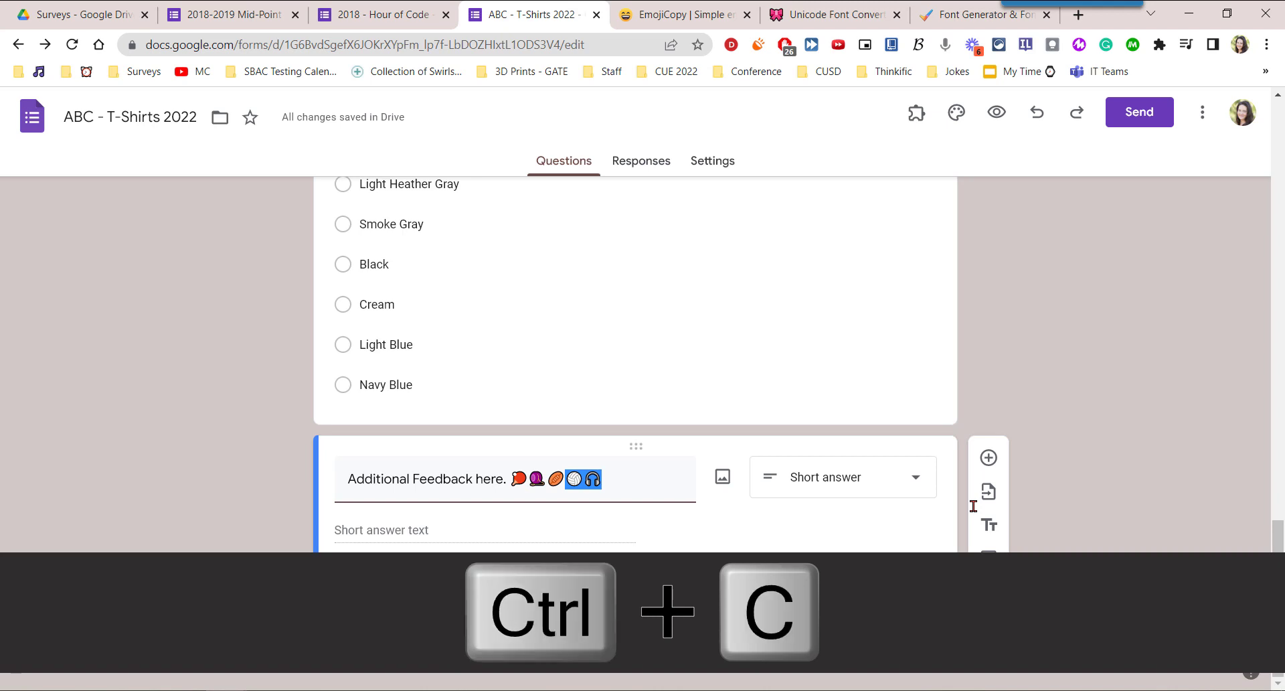
key(BackSpace)
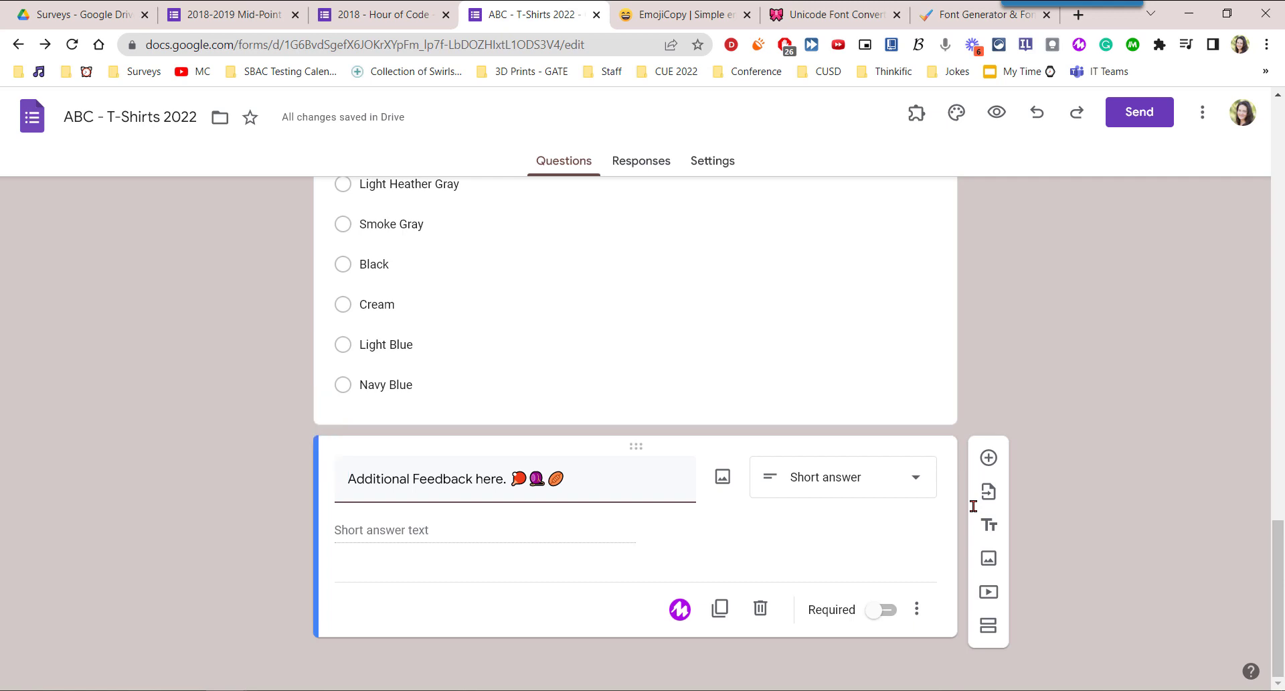
key(ctrl+v)
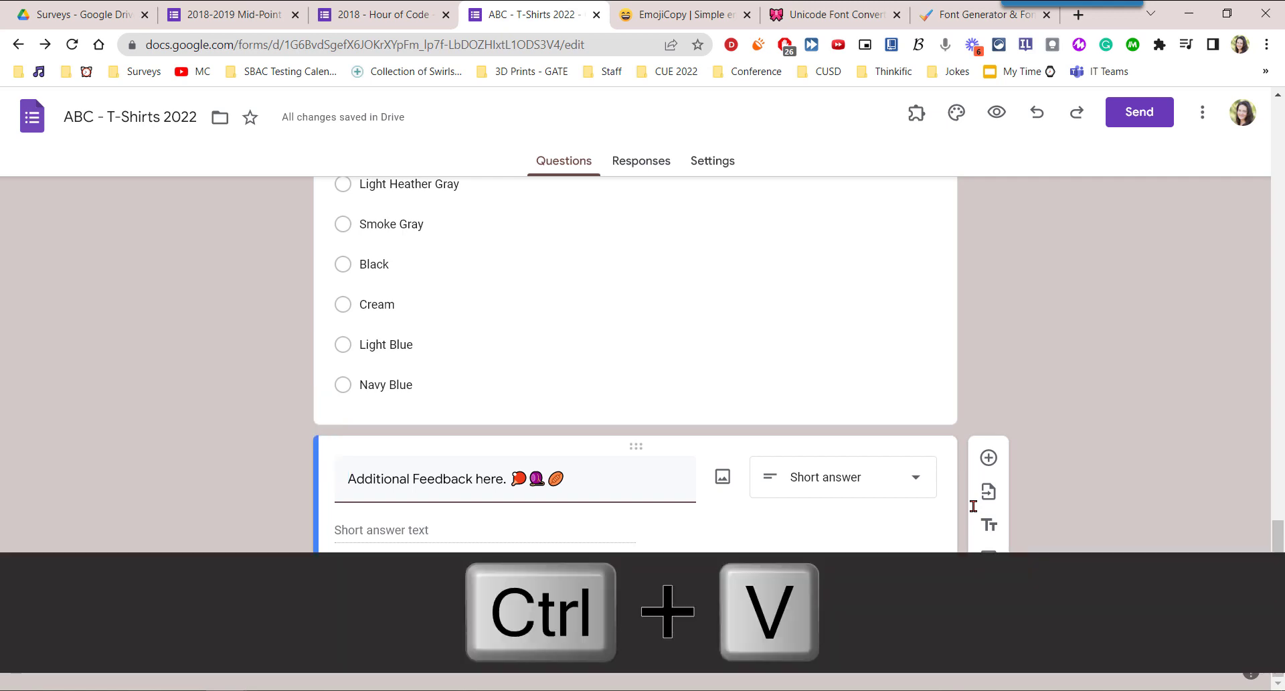
key(ctrl+v)
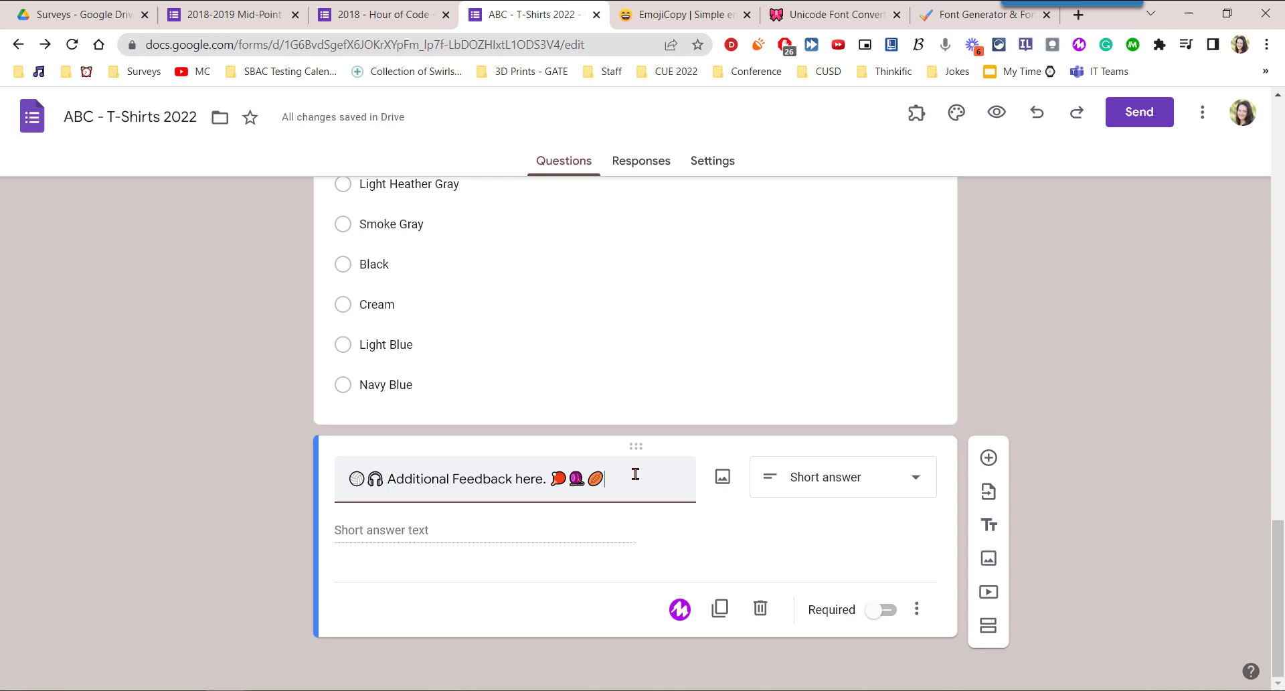
key(BackSpace)
Change the feedback question to Multiple choice and replace the text of Option 1 with the copied volleyball and headphones emojis.
click(916, 478)
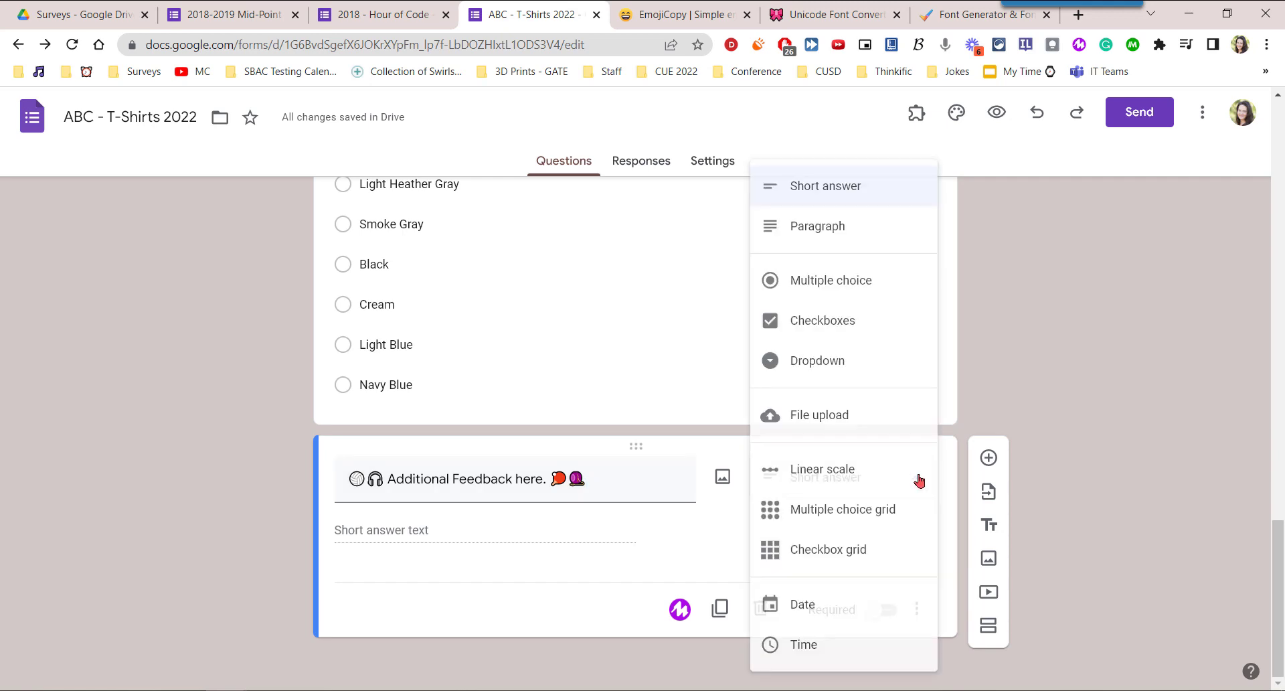
click(879, 279)
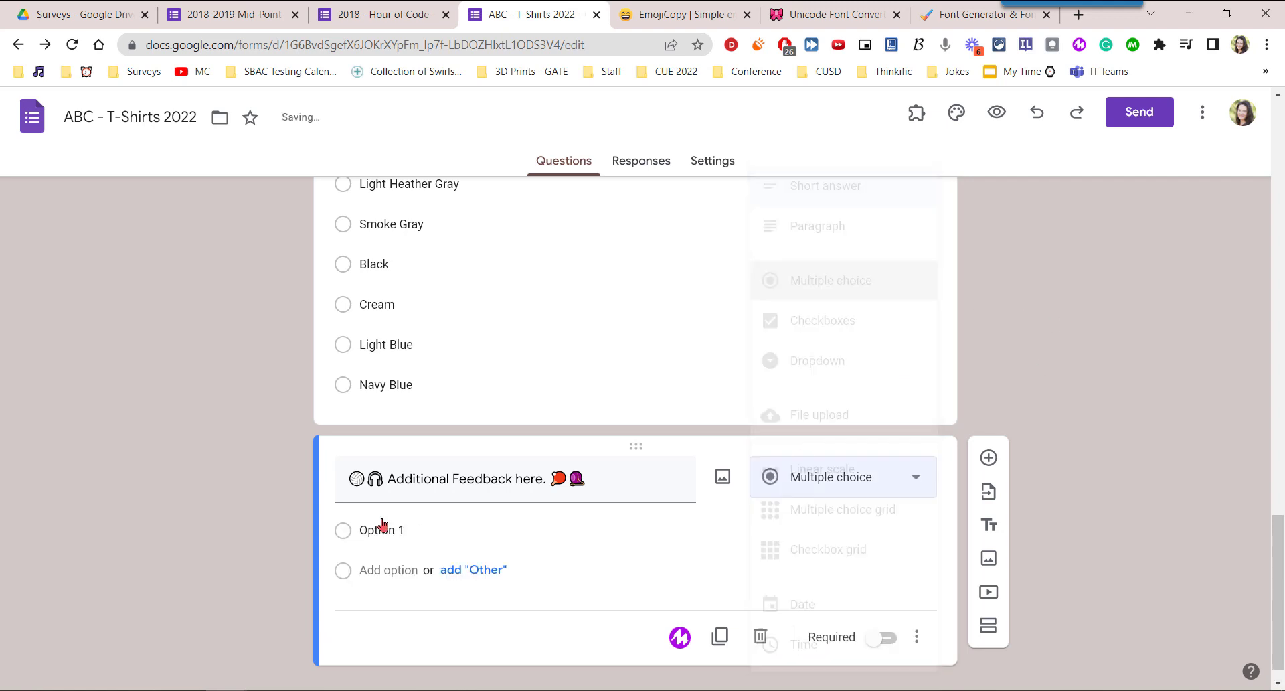
click(455, 525)
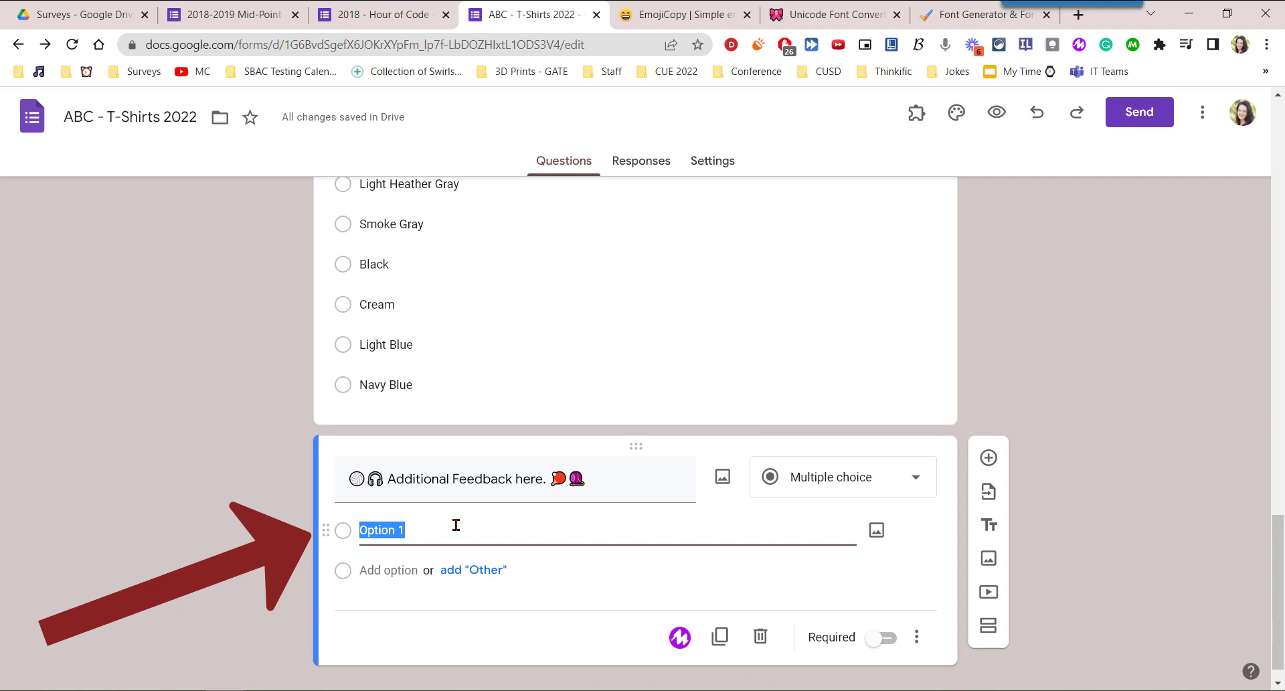
key(BackSpace)
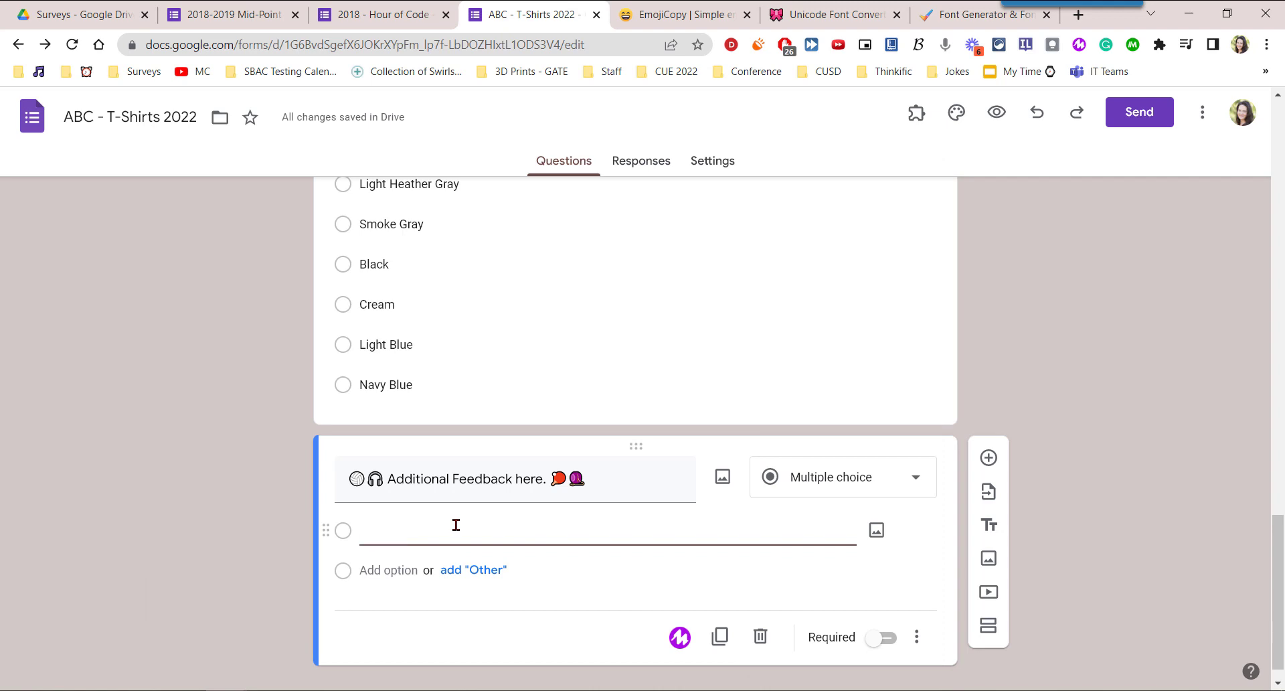
key(ctrl+v)
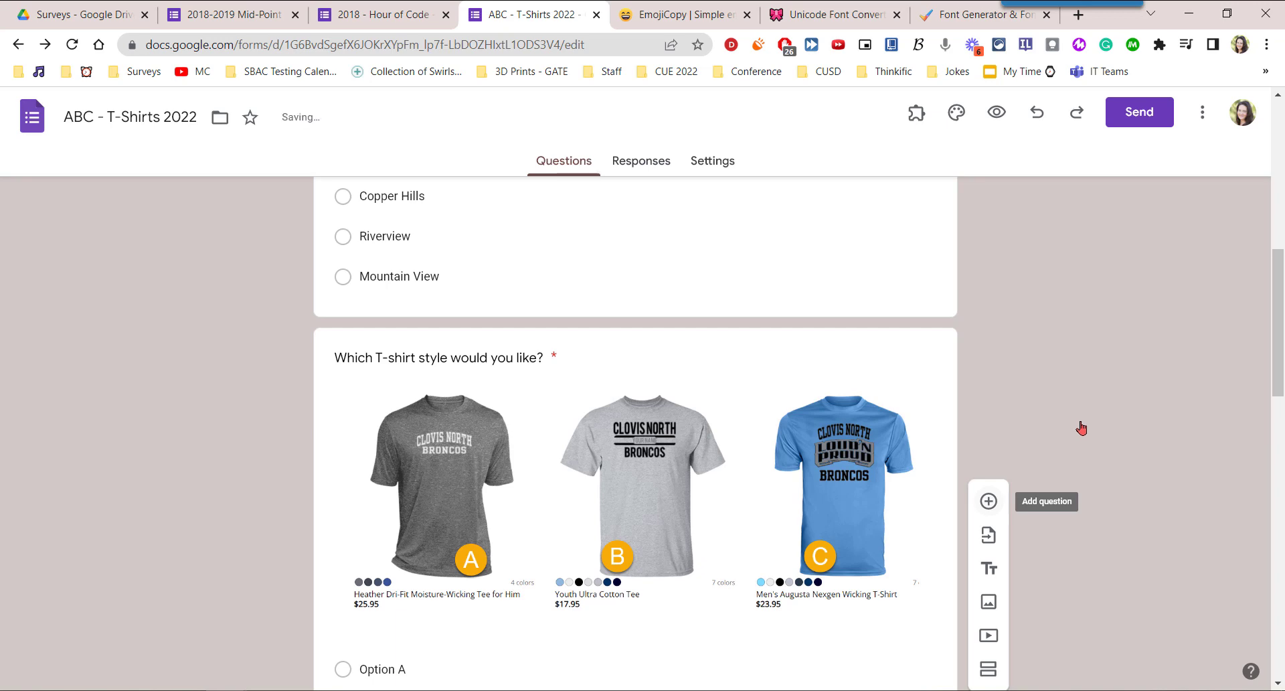
scroll(1171, 415, down, 10)
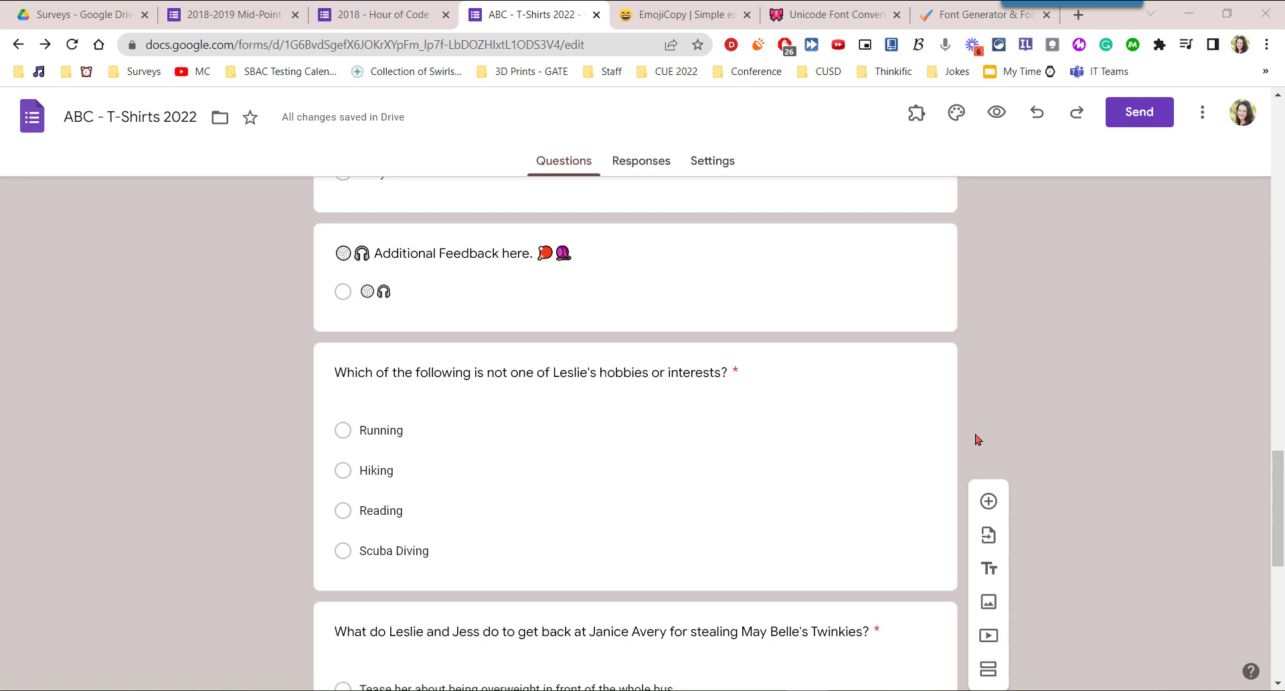
Open the hobbies or interests question for editing and select the word "not" in its title.
click(507, 368)
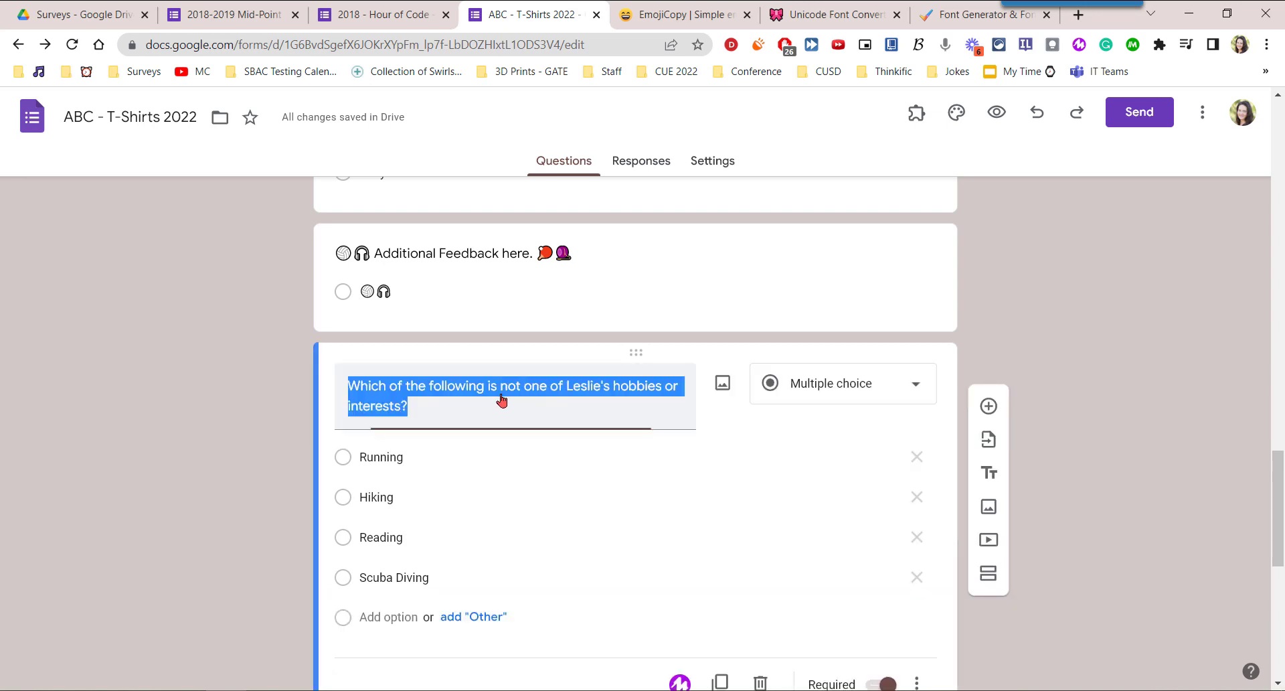
click(523, 387)
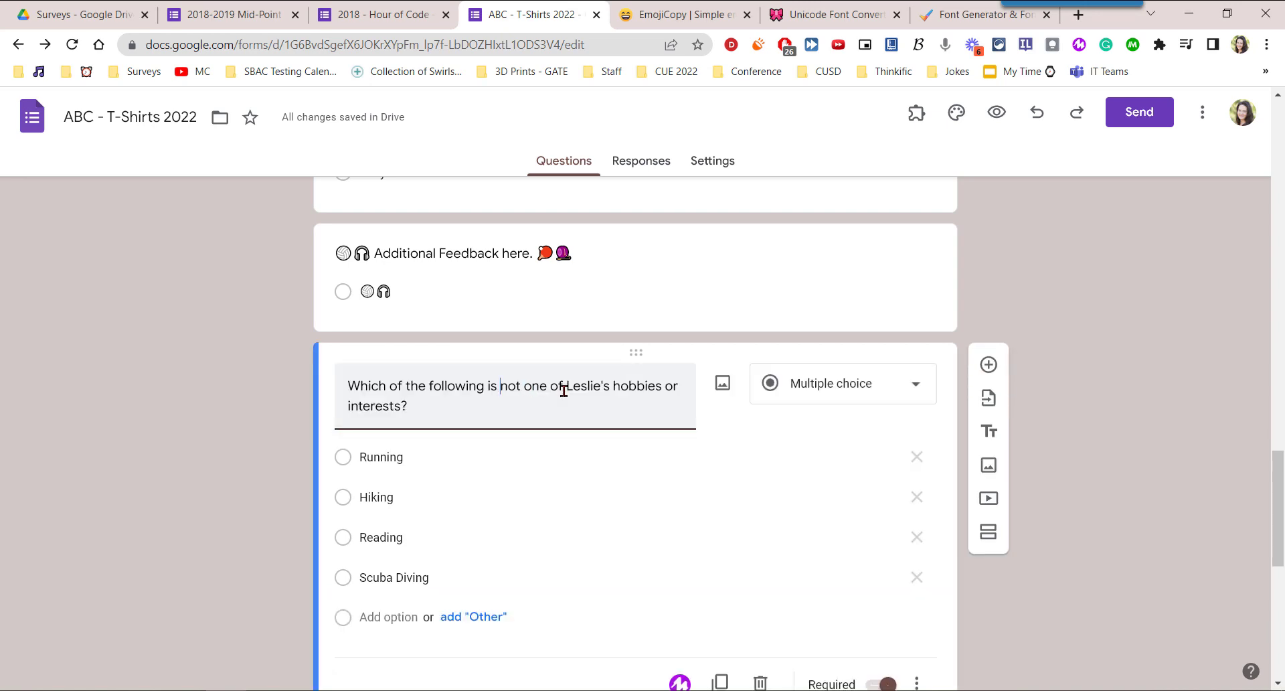
key(ctrl+shift+Right)
key(shift+Left)
Look over the Unicode Font Converter and coolsymbol.com sites, ending on the Font Generator & Font Changer page.
click(808, 24)
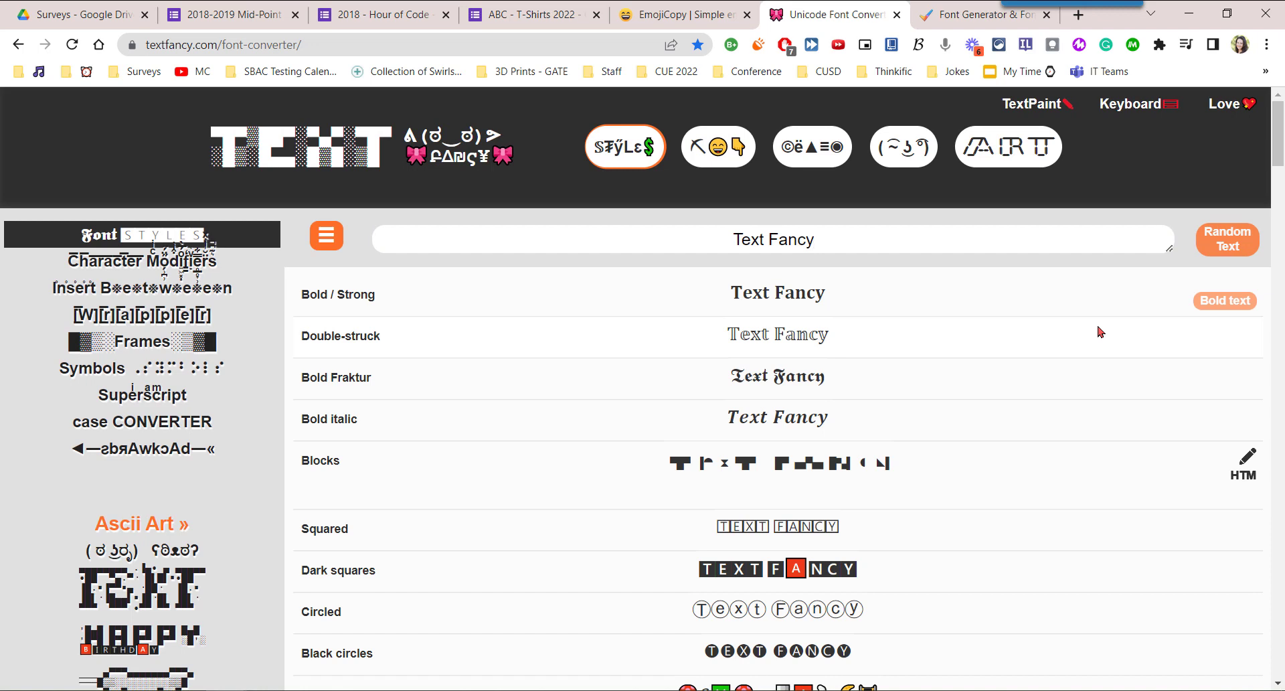
click(964, 16)
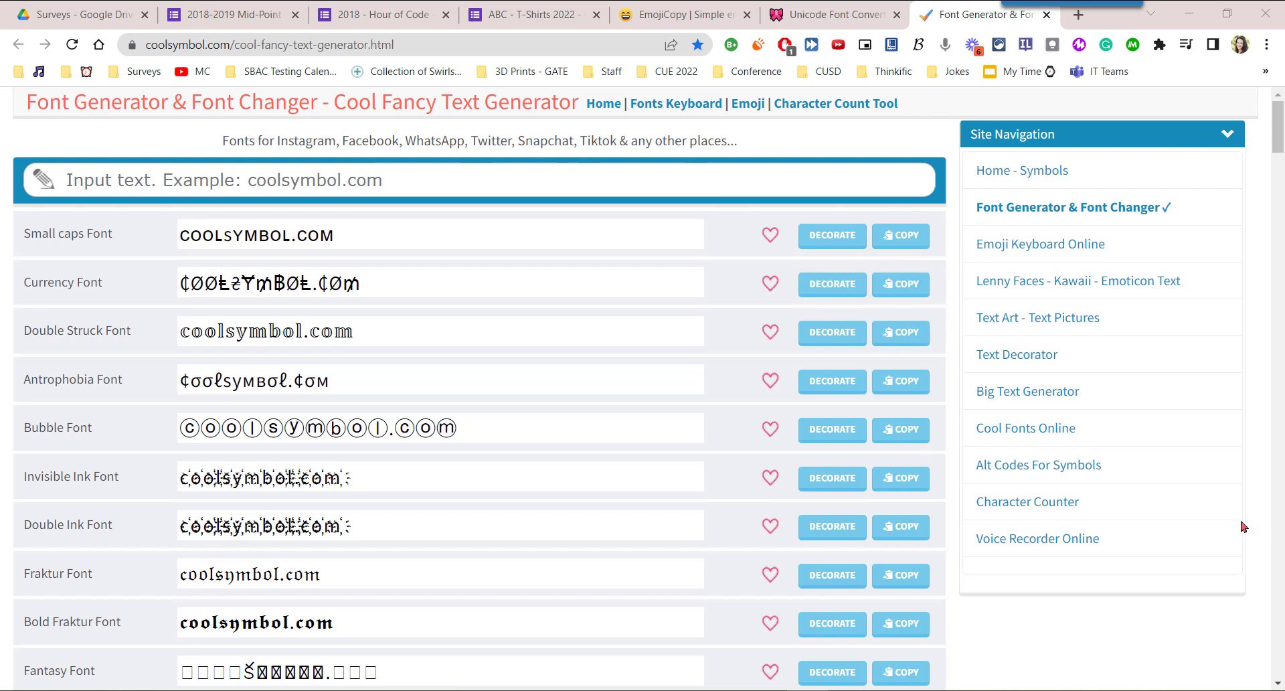
key(alt+Left)
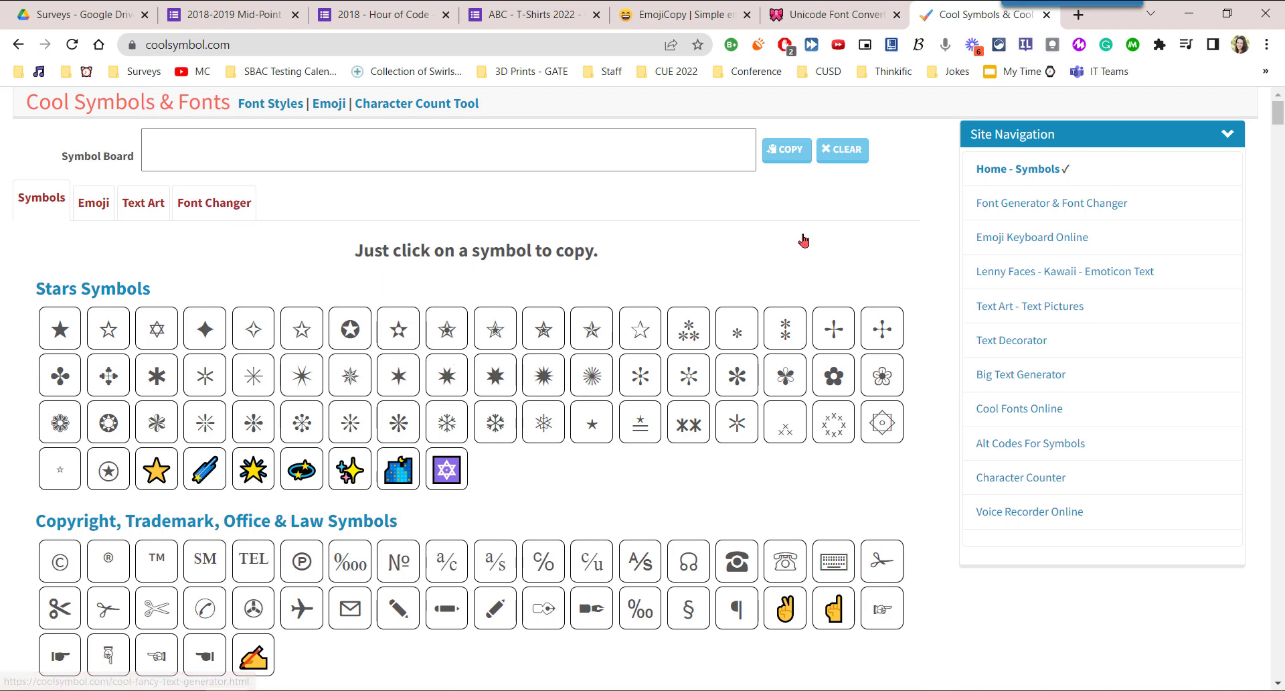
click(1023, 203)
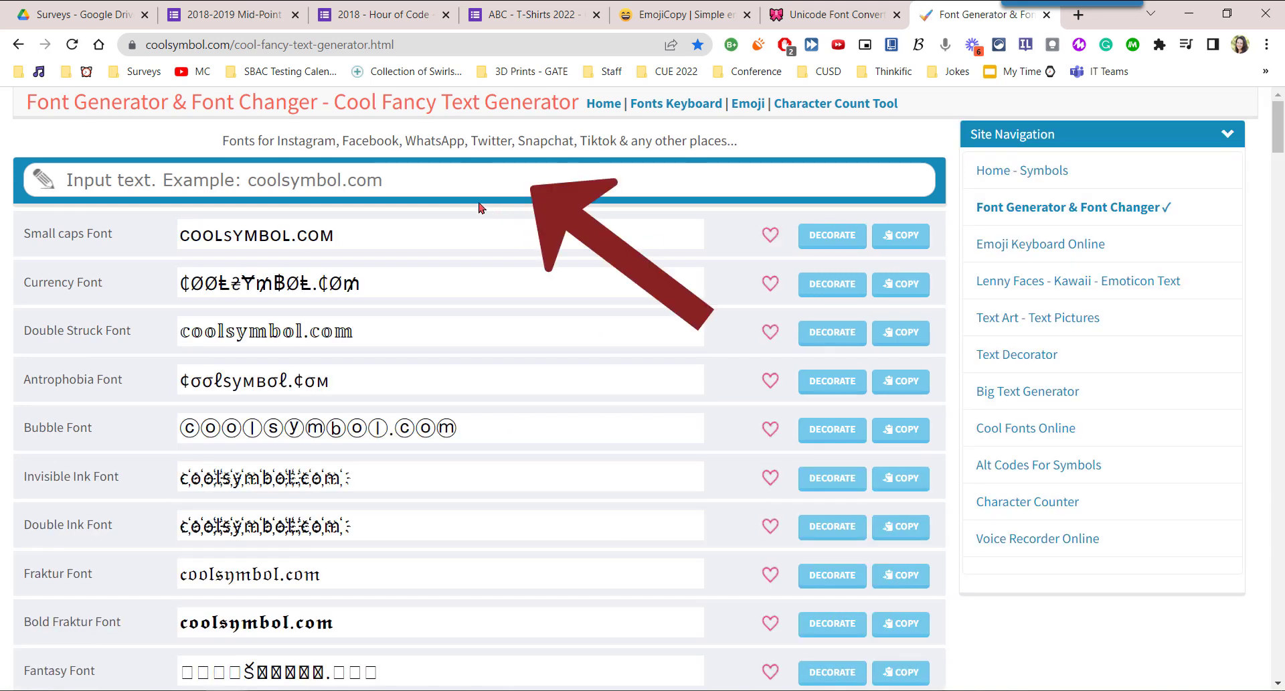
Convert the word "not" in the font generator and copy its Tiny Caps Font version.
click(456, 180)
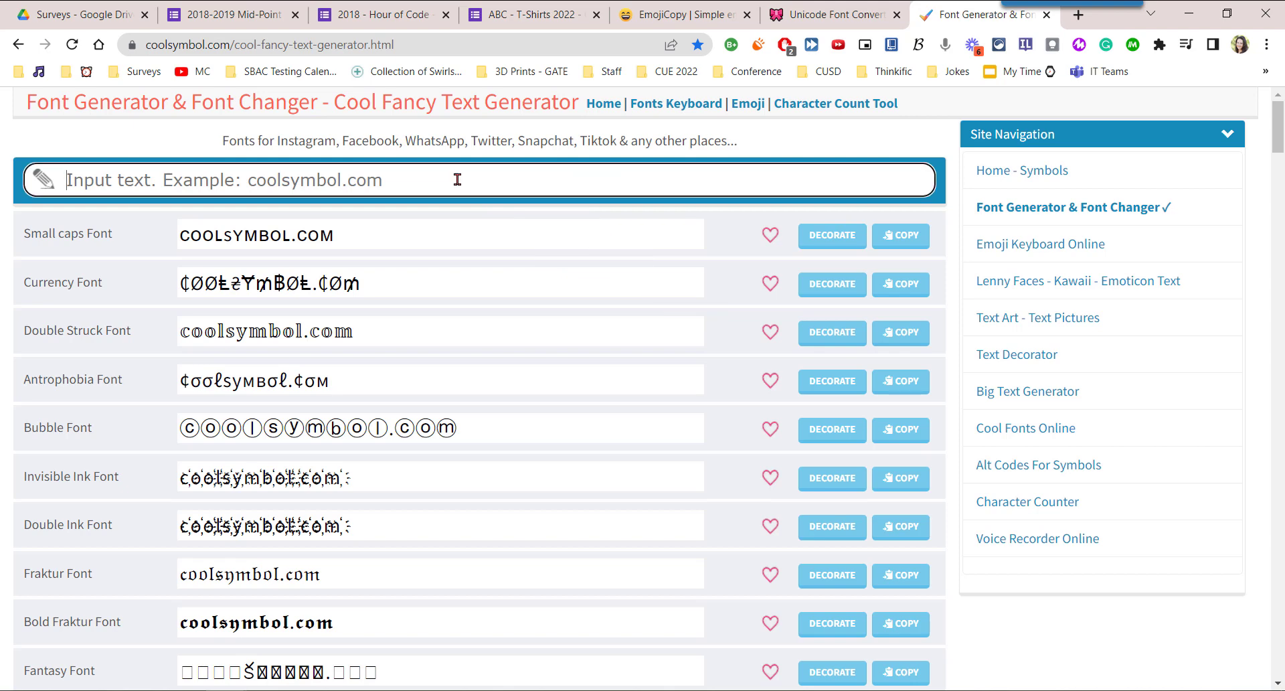
text(not)
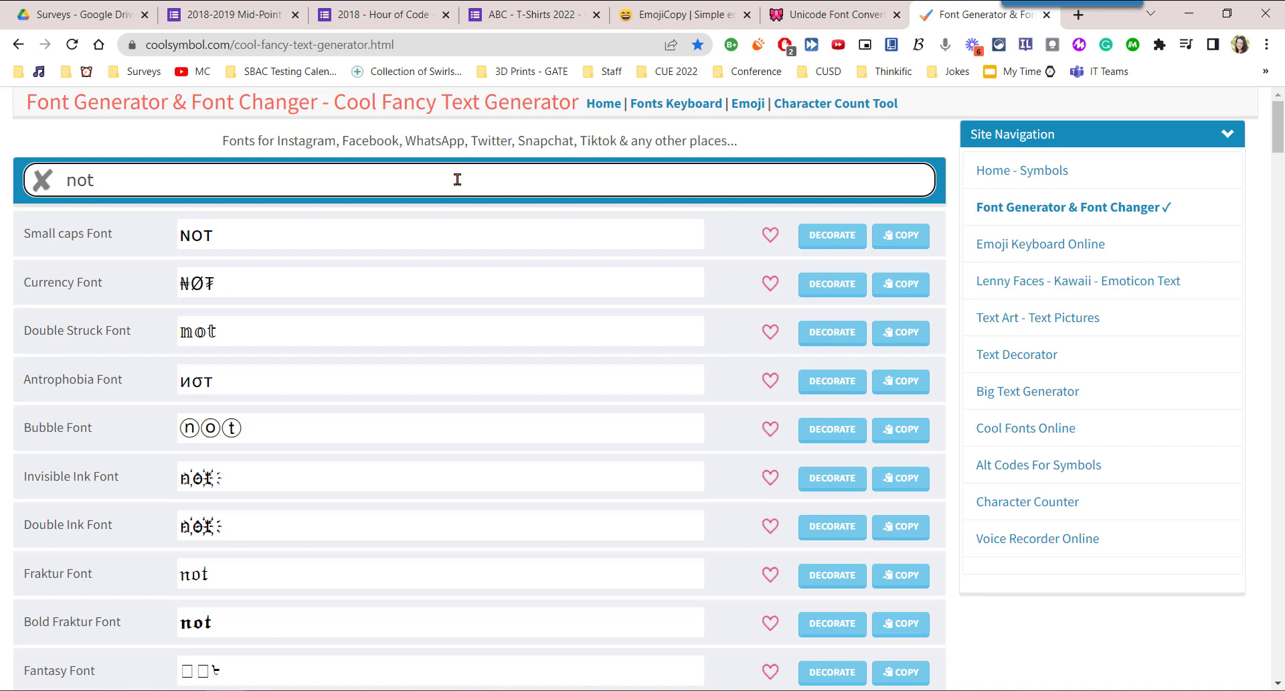
mouse_move(1279, 121)
mouse_down()
mouse_move(1257, 291)
mouse_move(1282, 326)
mouse_move(1281, 559)
mouse_move(1279, 101)
mouse_up()
scroll(637, 369, down, 20)
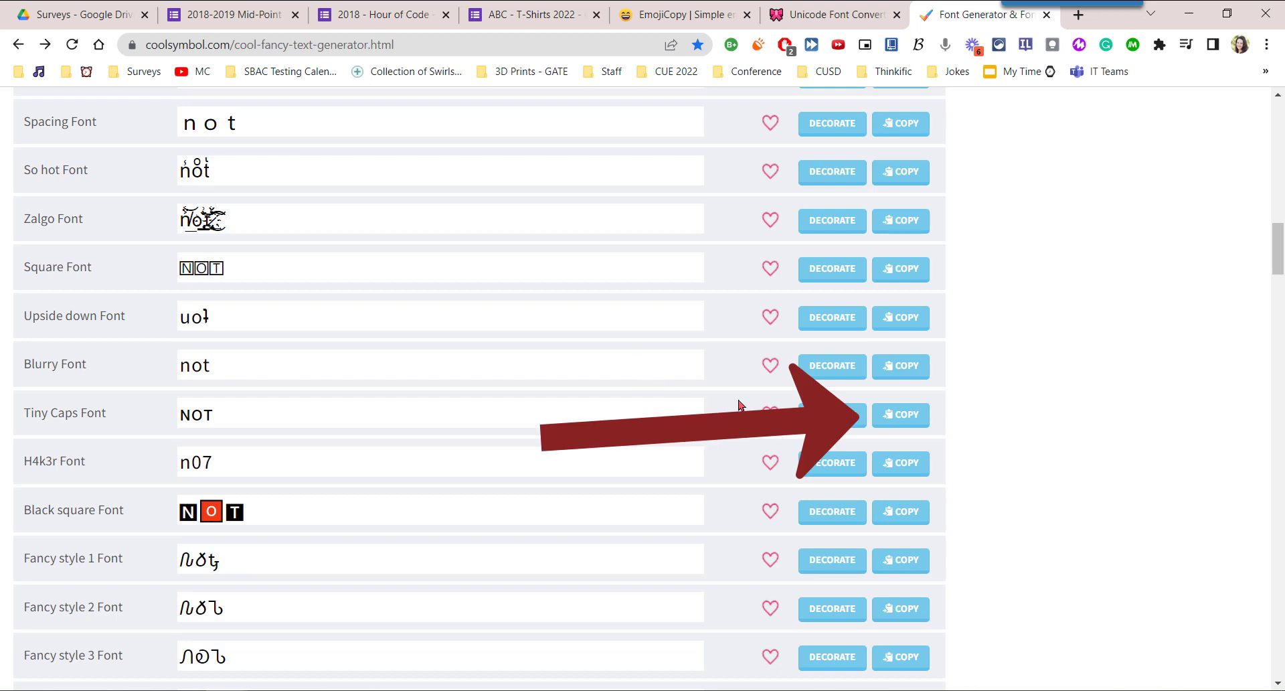
click(904, 416)
click(904, 416)
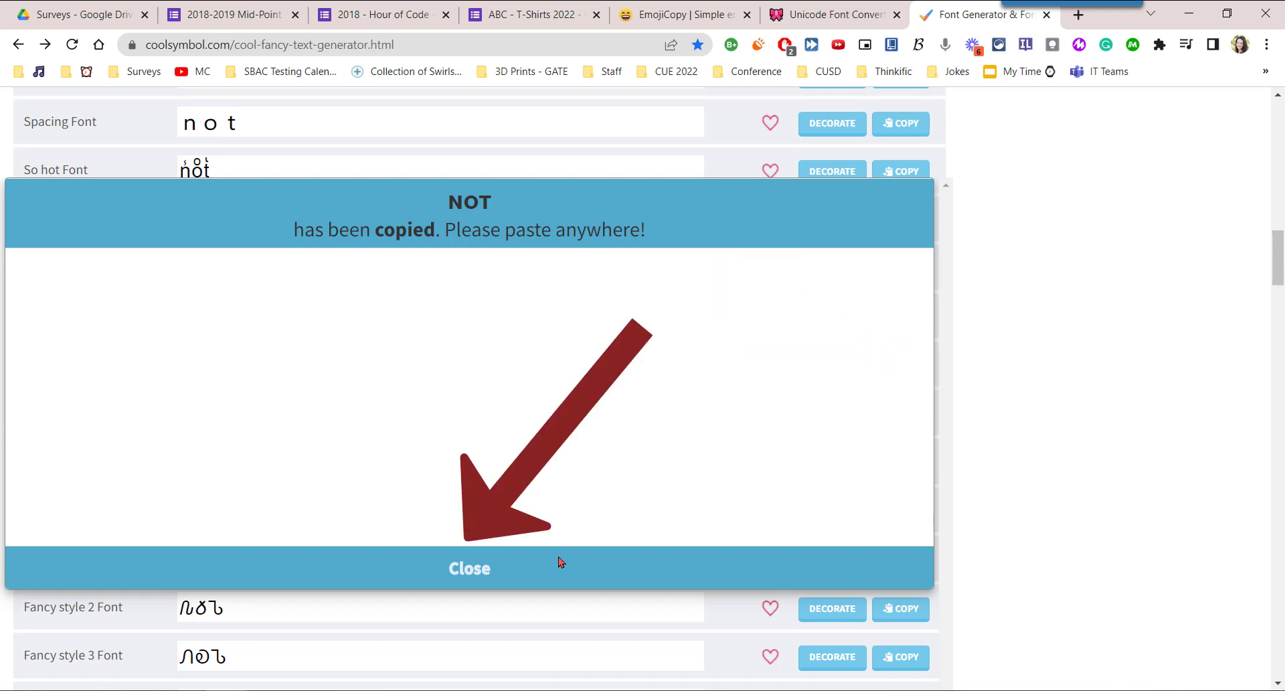
click(469, 569)
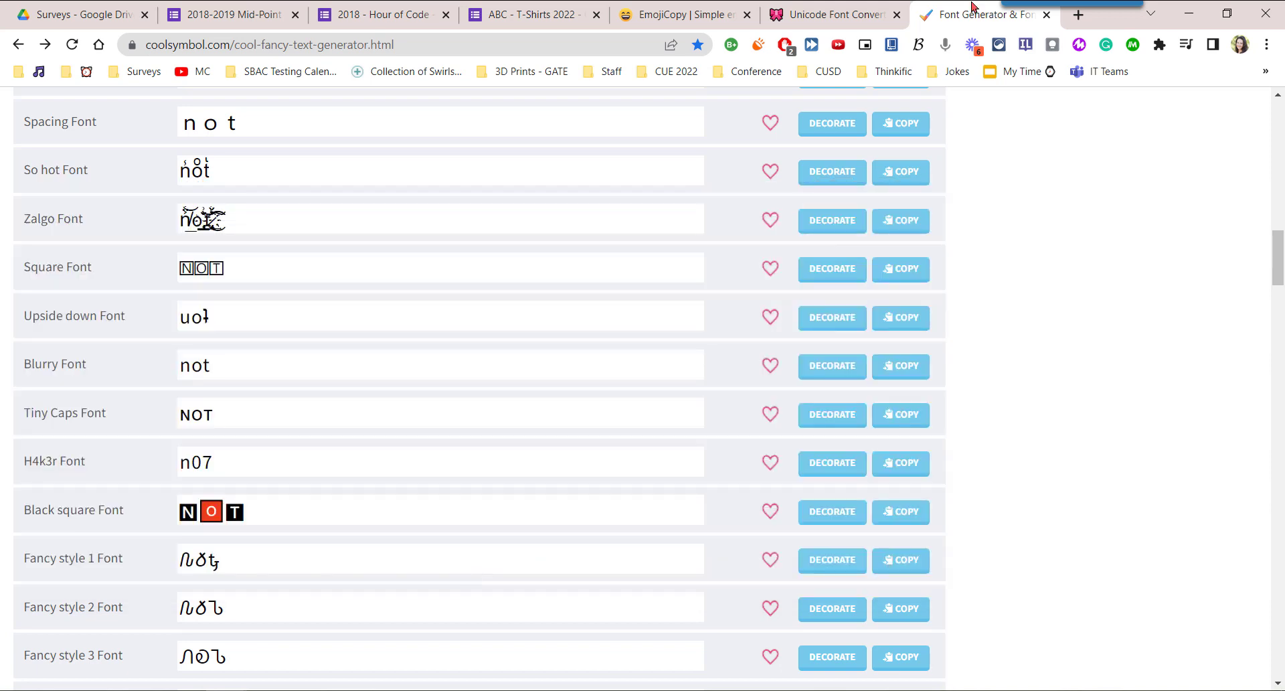
Switch to the ABC - T-Shirts 2022 form and replace "not" in the hobbies question's title with capitalized "NOT".
click(517, 15)
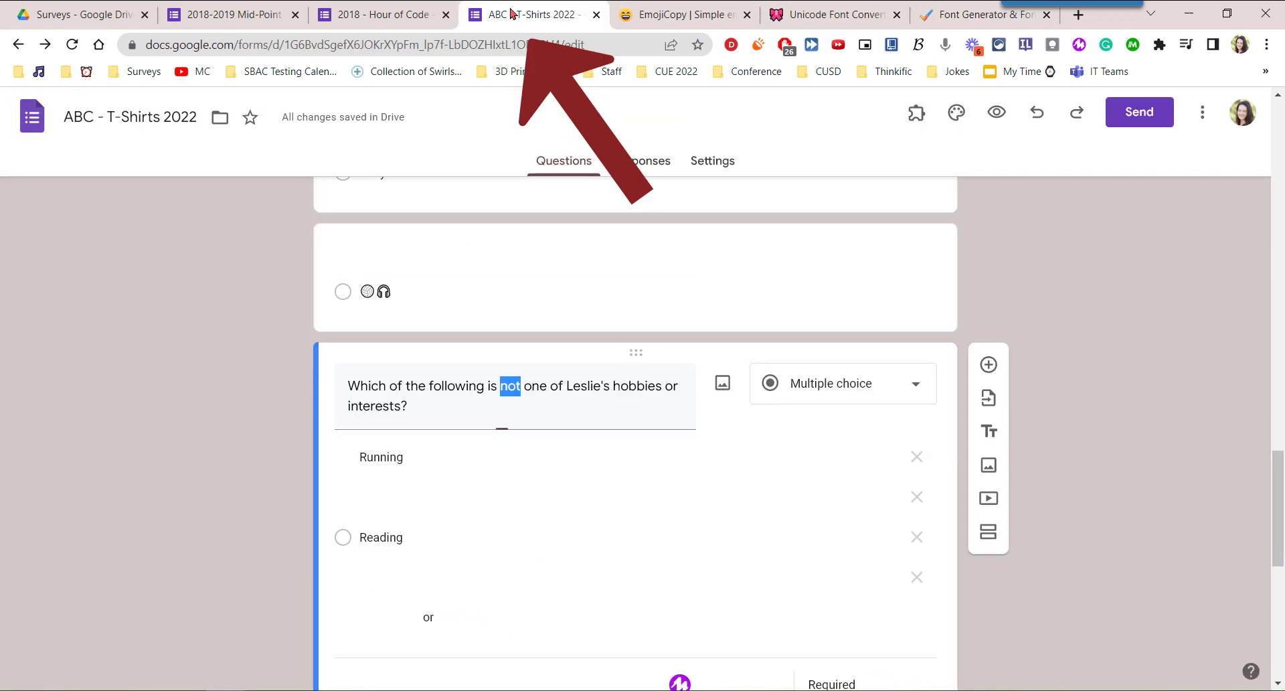
click(523, 388)
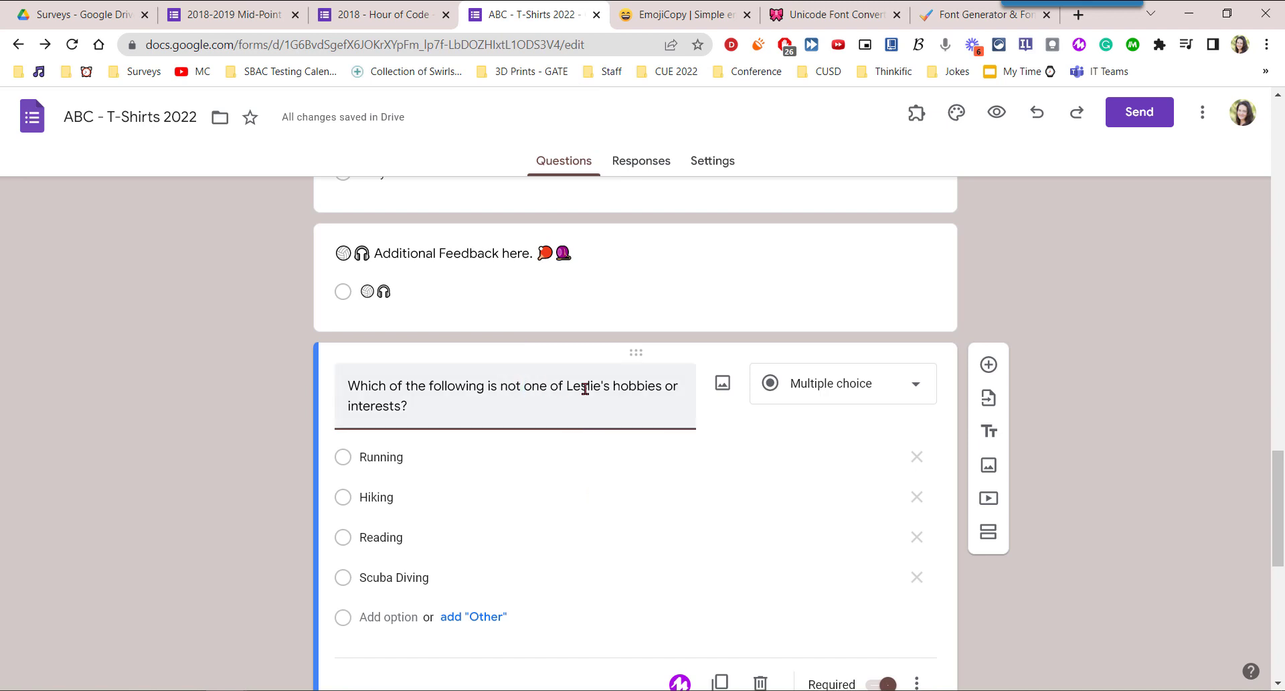
key(BackSpace)
key(BackSpace)
key(BackSpace)
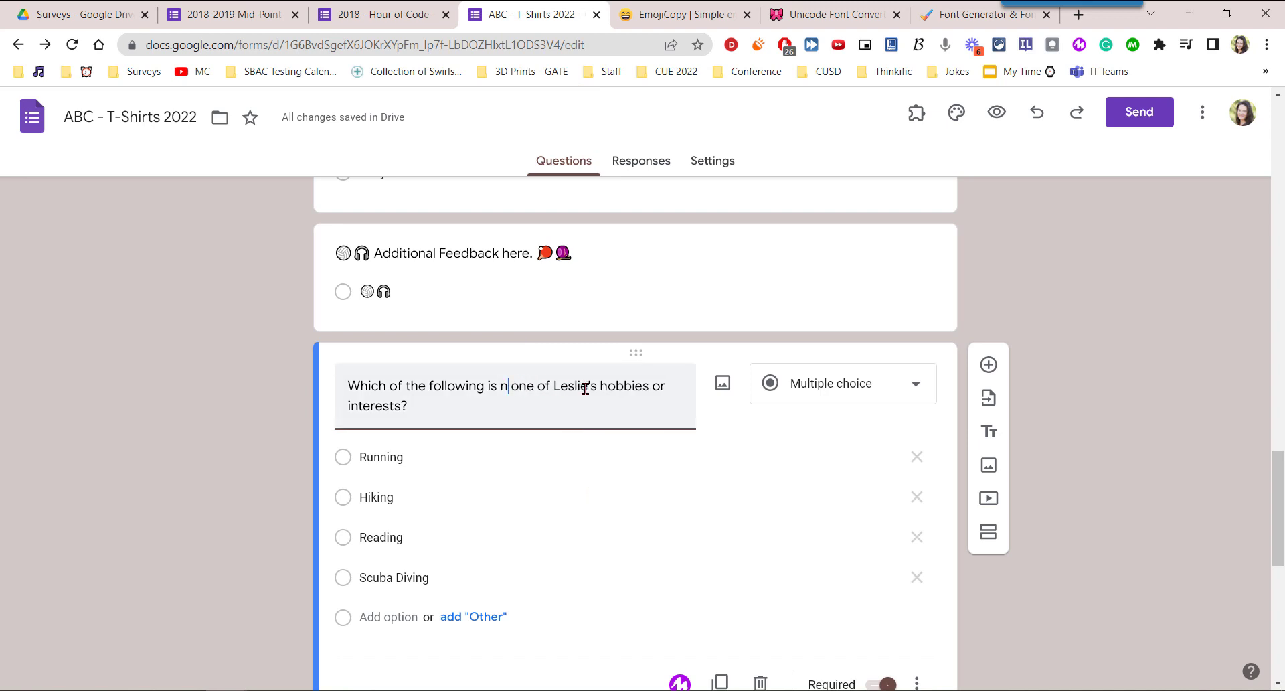
text(NOT)
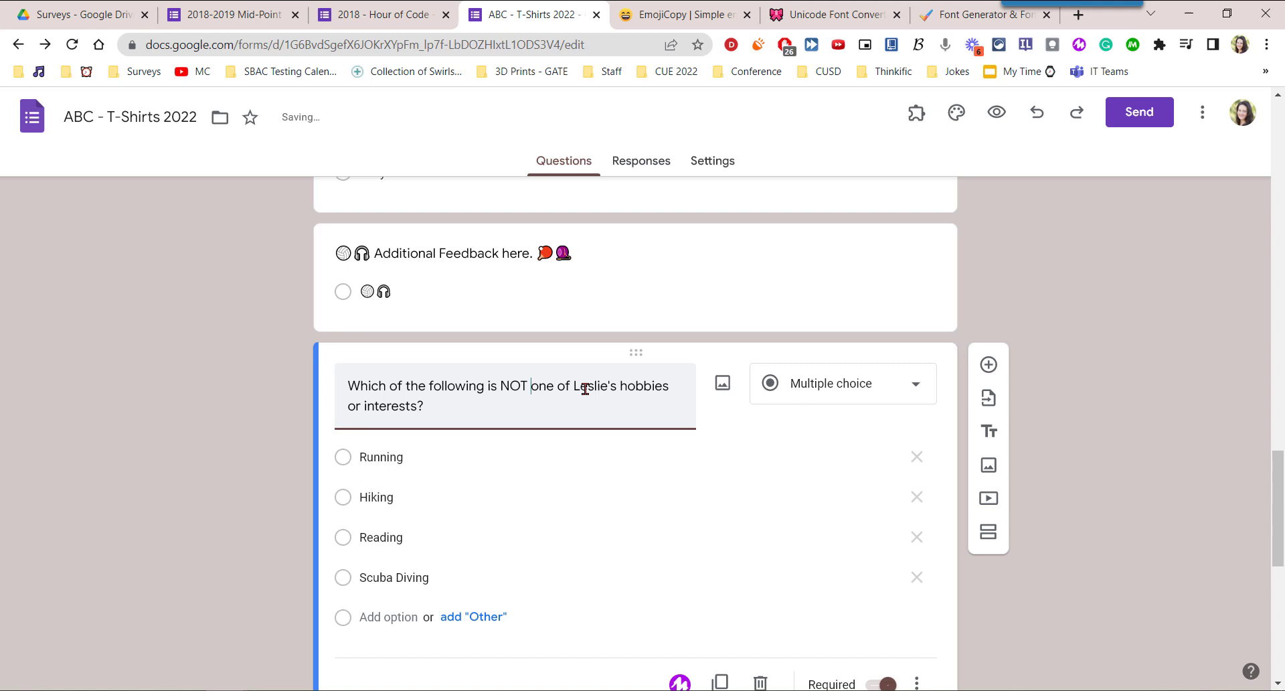
Paste the copied Tiny Caps word after "NOT" in the hobbies question's title and delete it again.
key(ctrl+v)
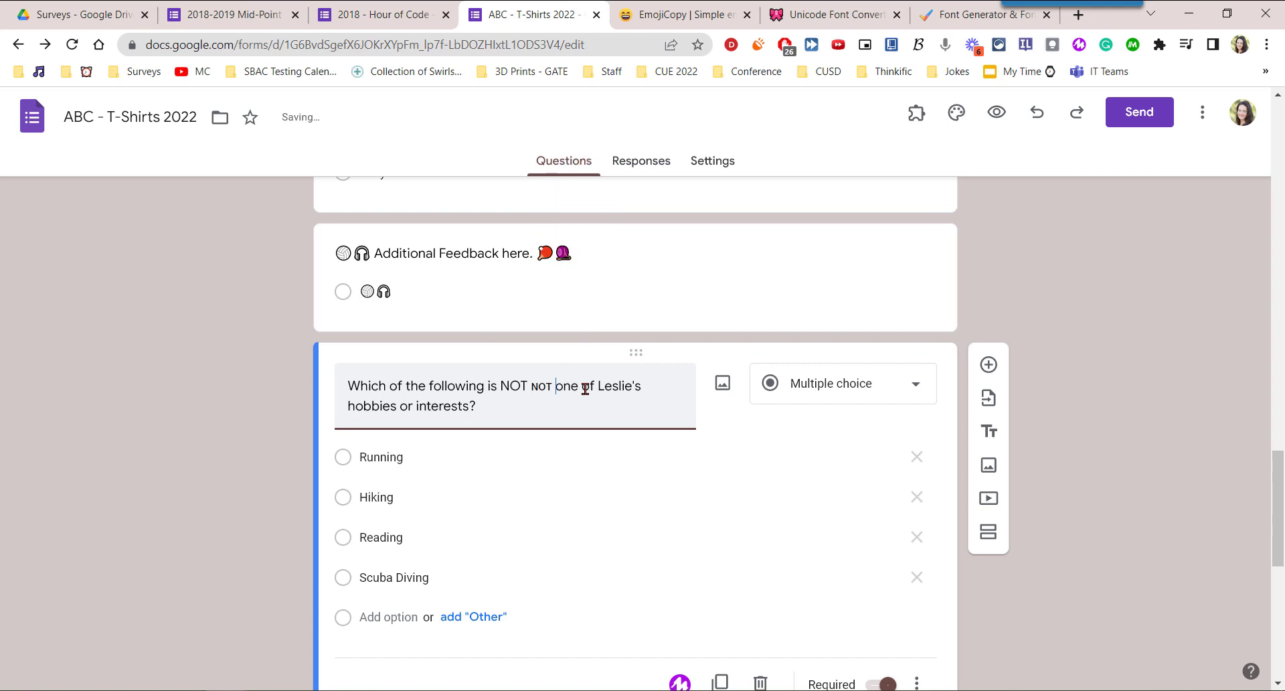
key(BackSpace)
key(BackSpace)
key(BackSpace)
key(BackSpace)
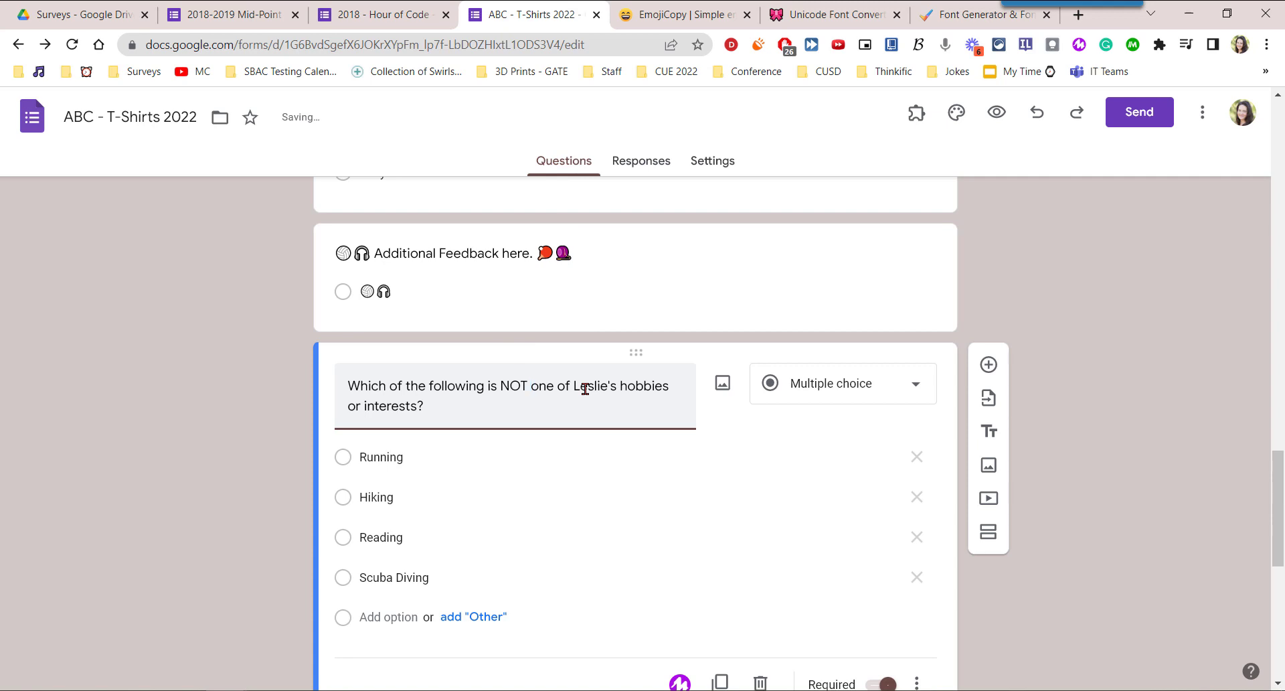
Switch to the Text Fancy site, enter "NOT" as the text to convert, and show more font styles.
click(837, 14)
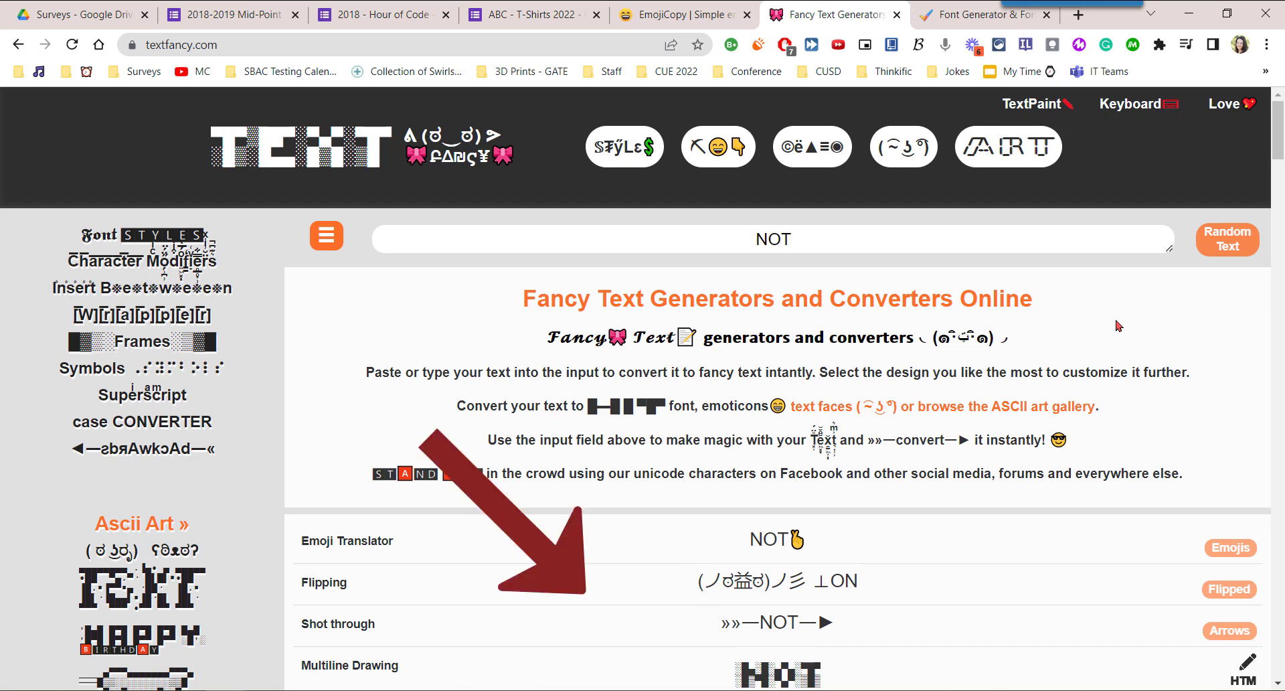
scroll(1116, 326, down, 3)
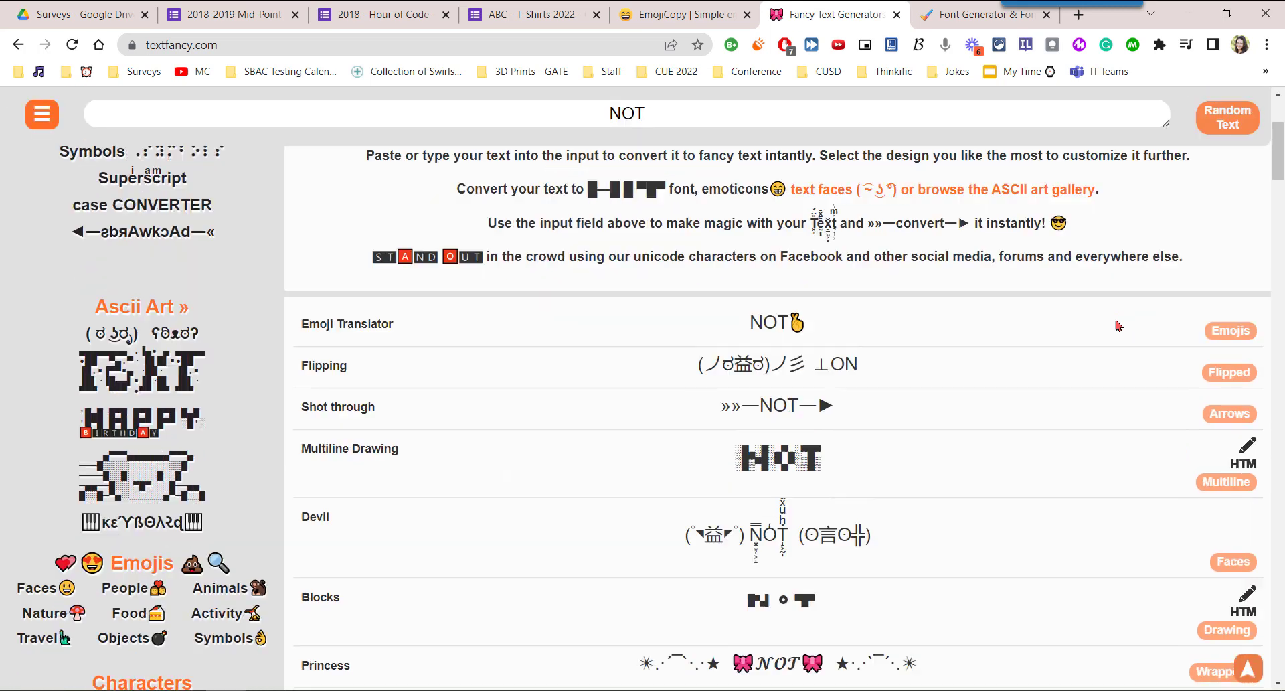
scroll(1116, 326, down, 5)
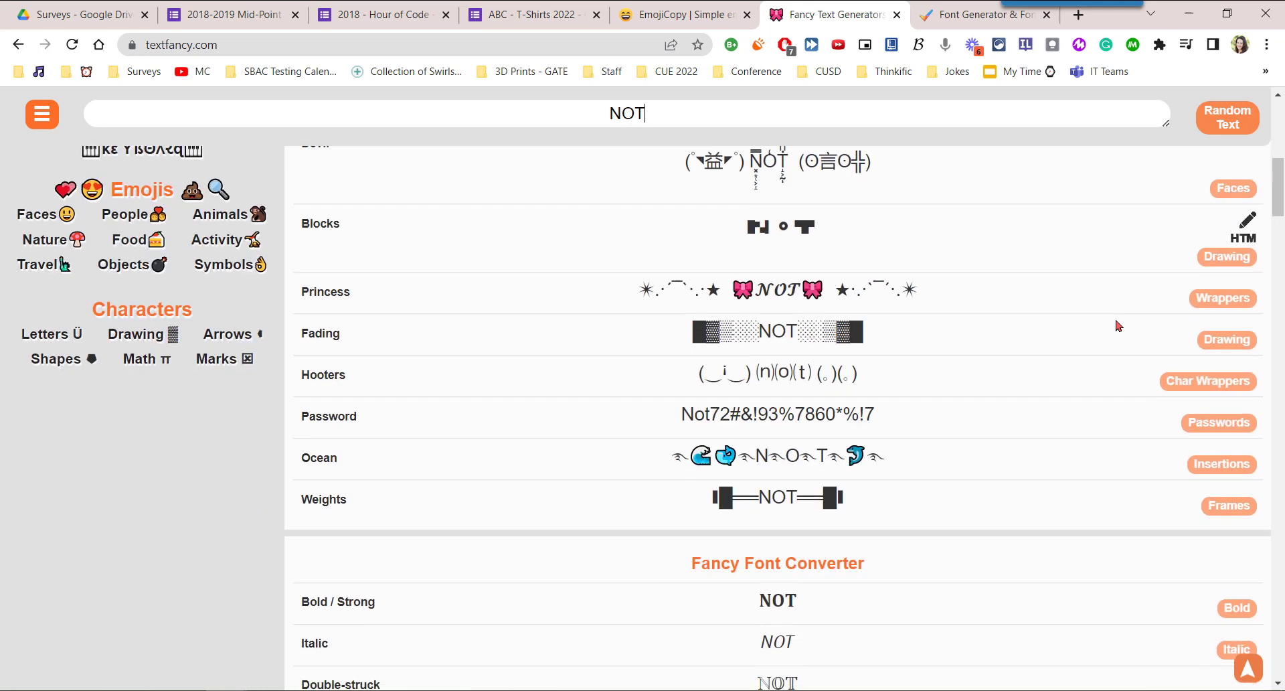
scroll(1116, 326, down, 4)
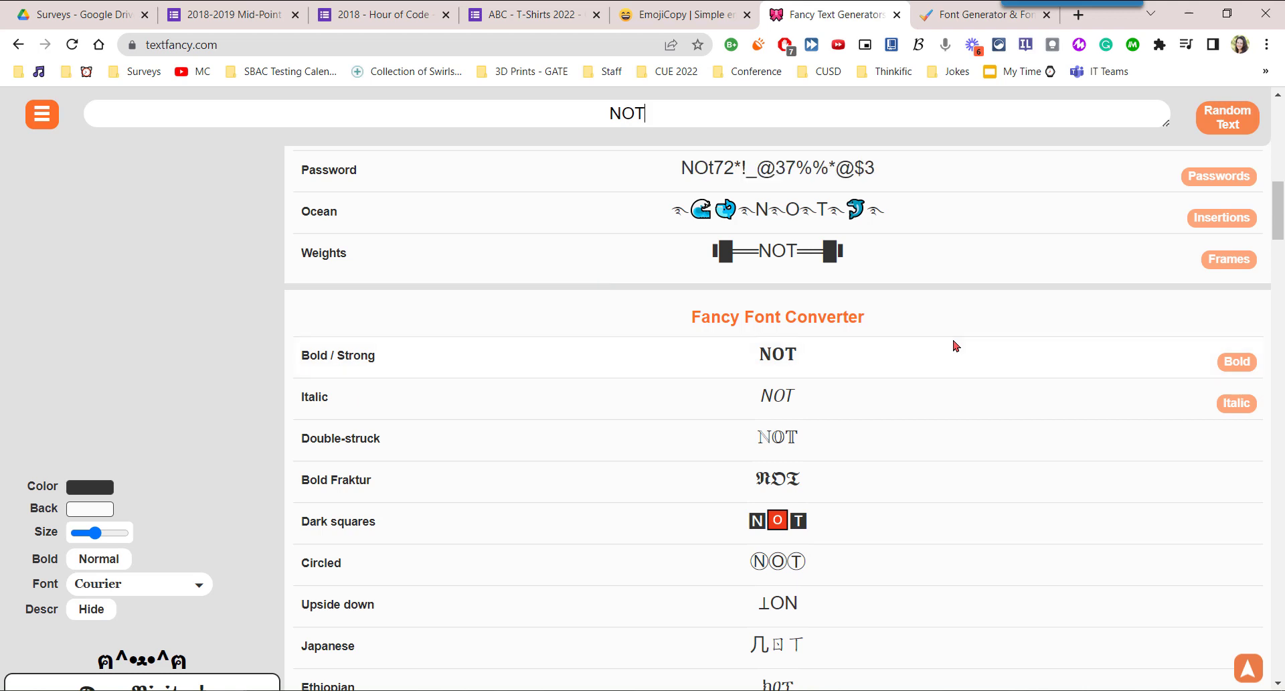
scroll(874, 345, down, 1)
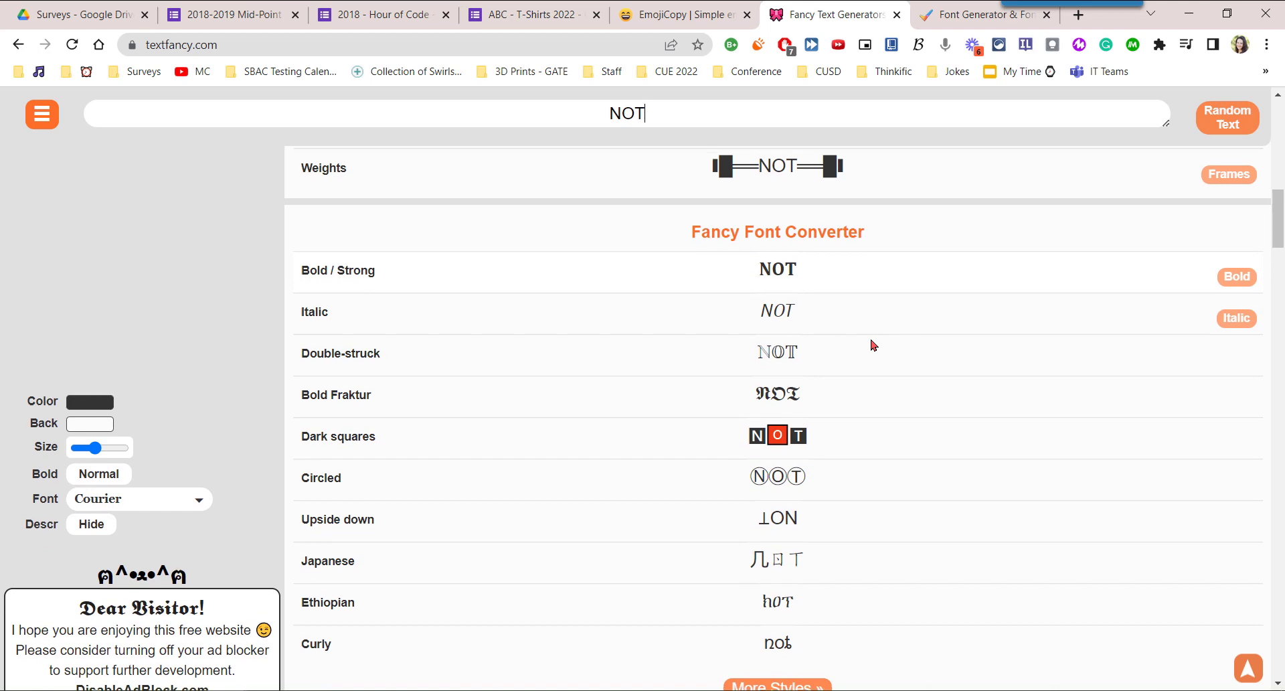
scroll(873, 345, down, 3)
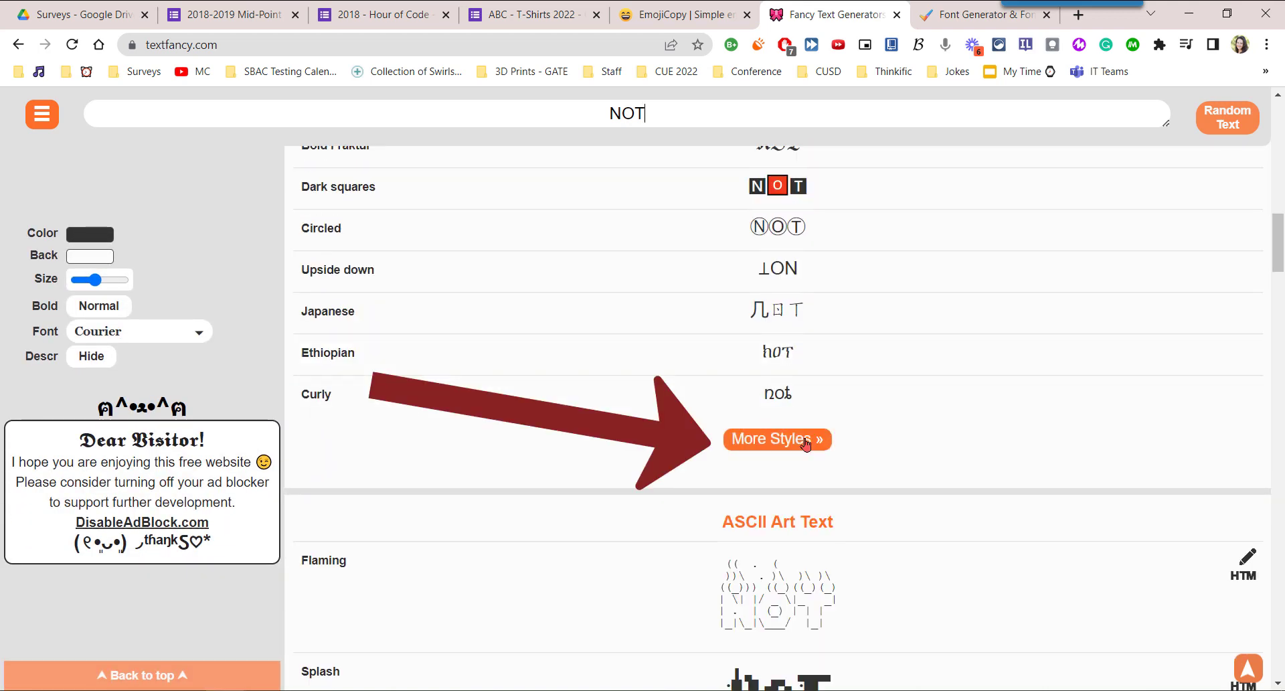
click(805, 444)
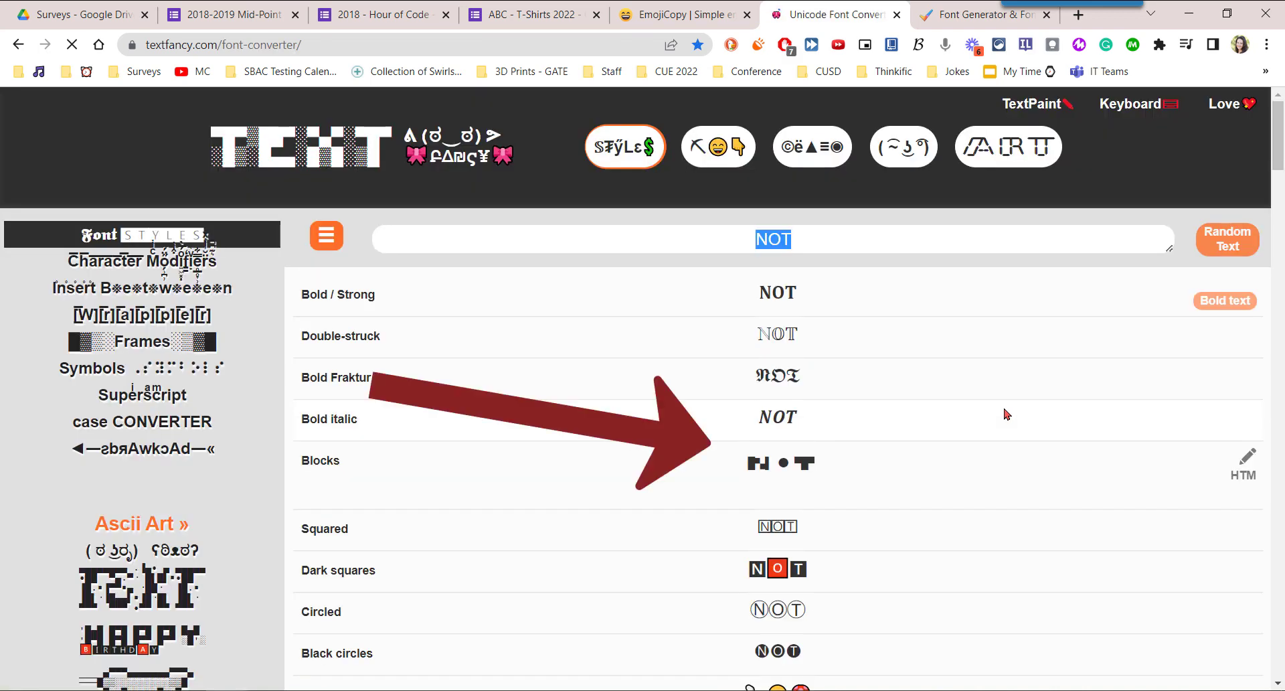
Copy the Sans-serif bold version of "NOT" from the font converter's styles.
scroll(1006, 370, down, 12)
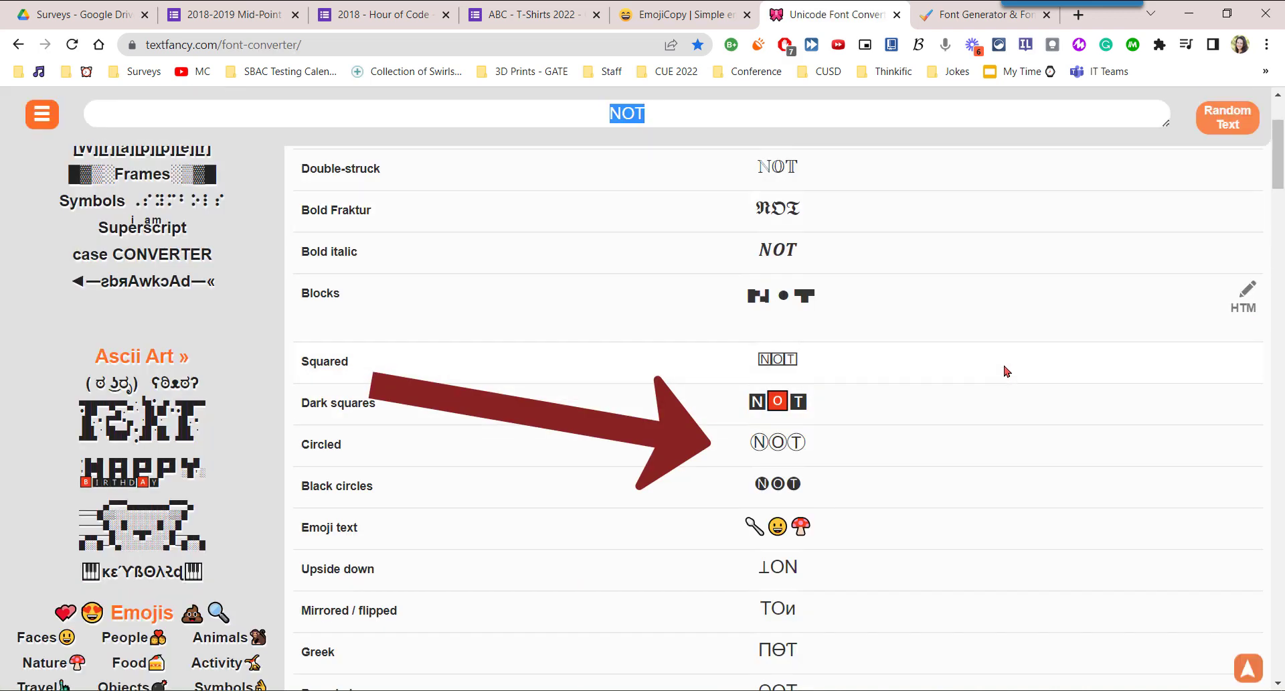
scroll(1005, 370, up, 1)
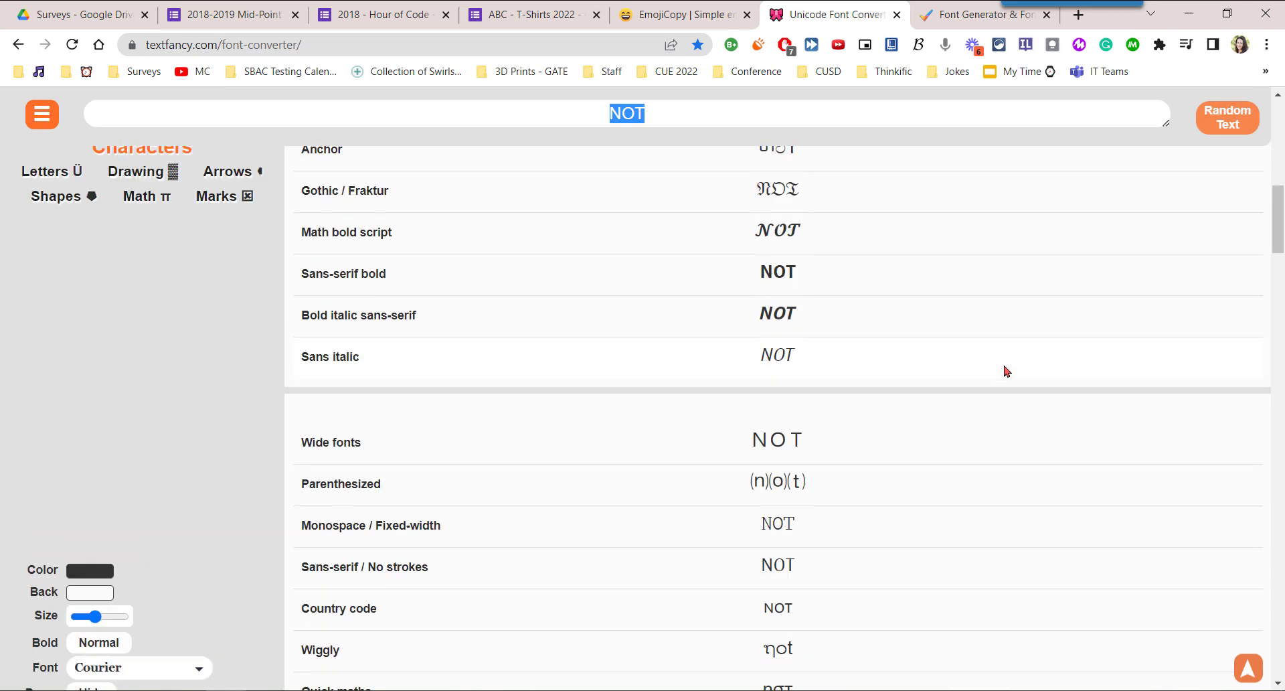
click(848, 277)
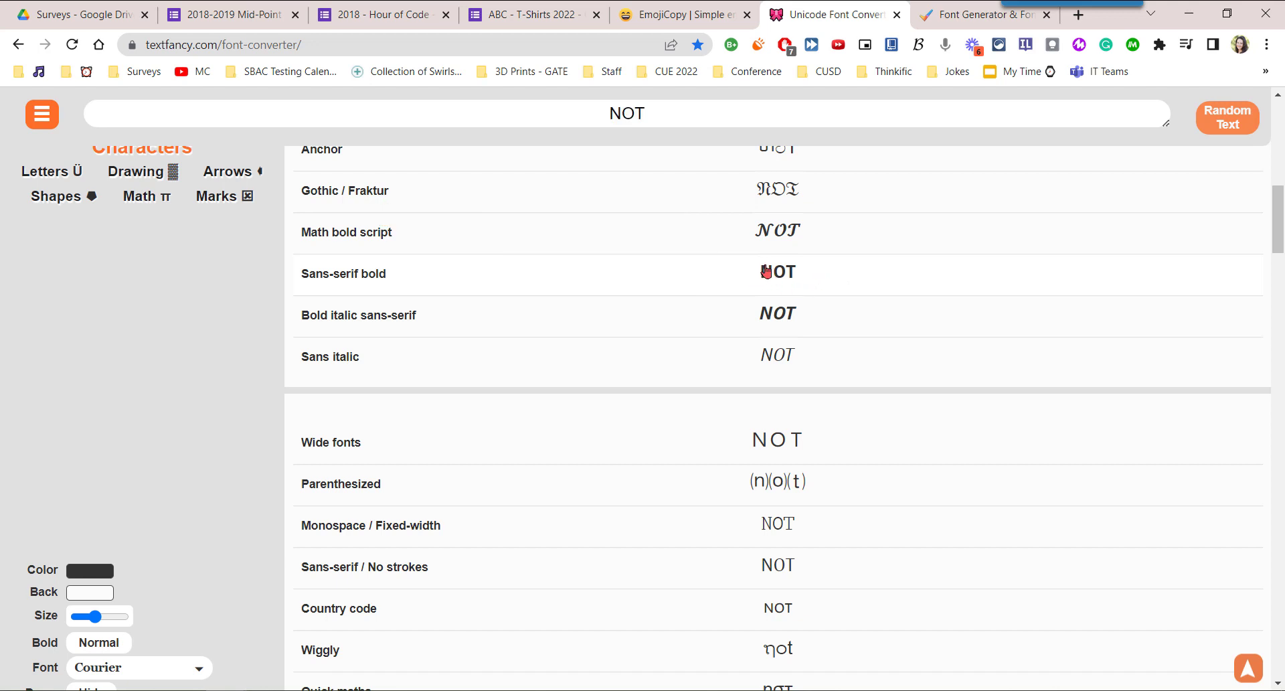
click(766, 271)
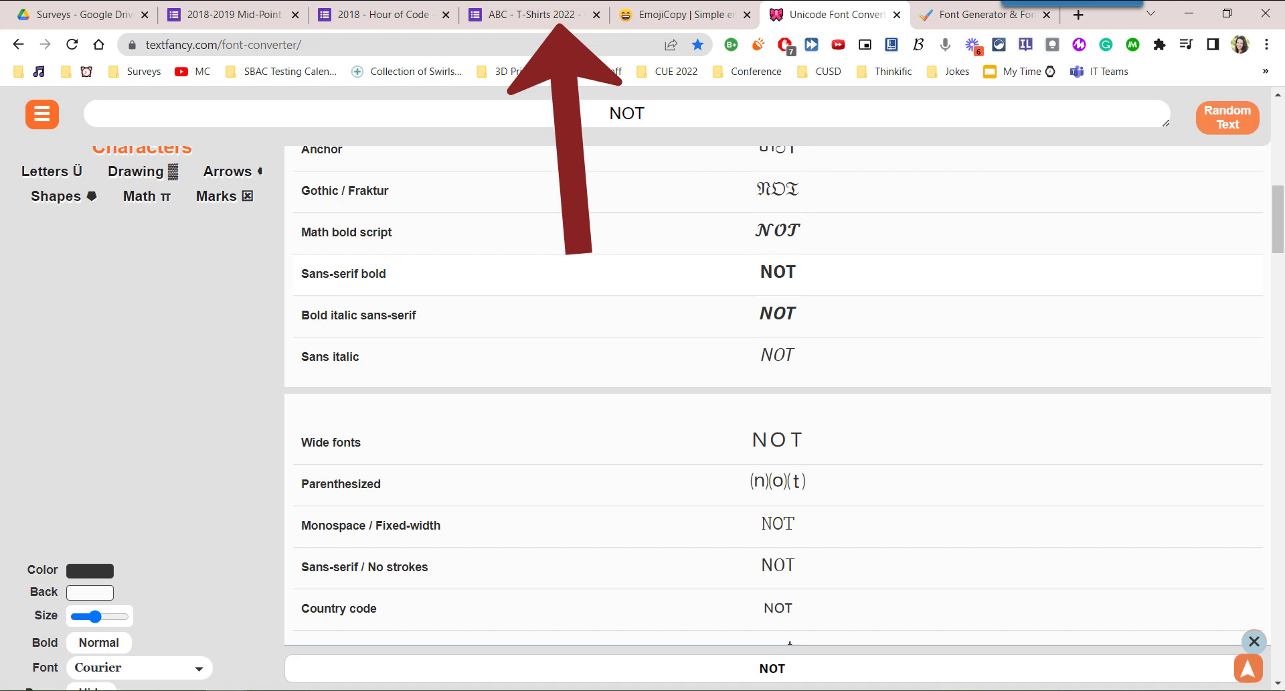
Switch to the ABC - T-Shirts 2022 form, replace the plain "NOT" in the hobbies question's title with the copied bold one, and enclose it in asterisks.
click(530, 16)
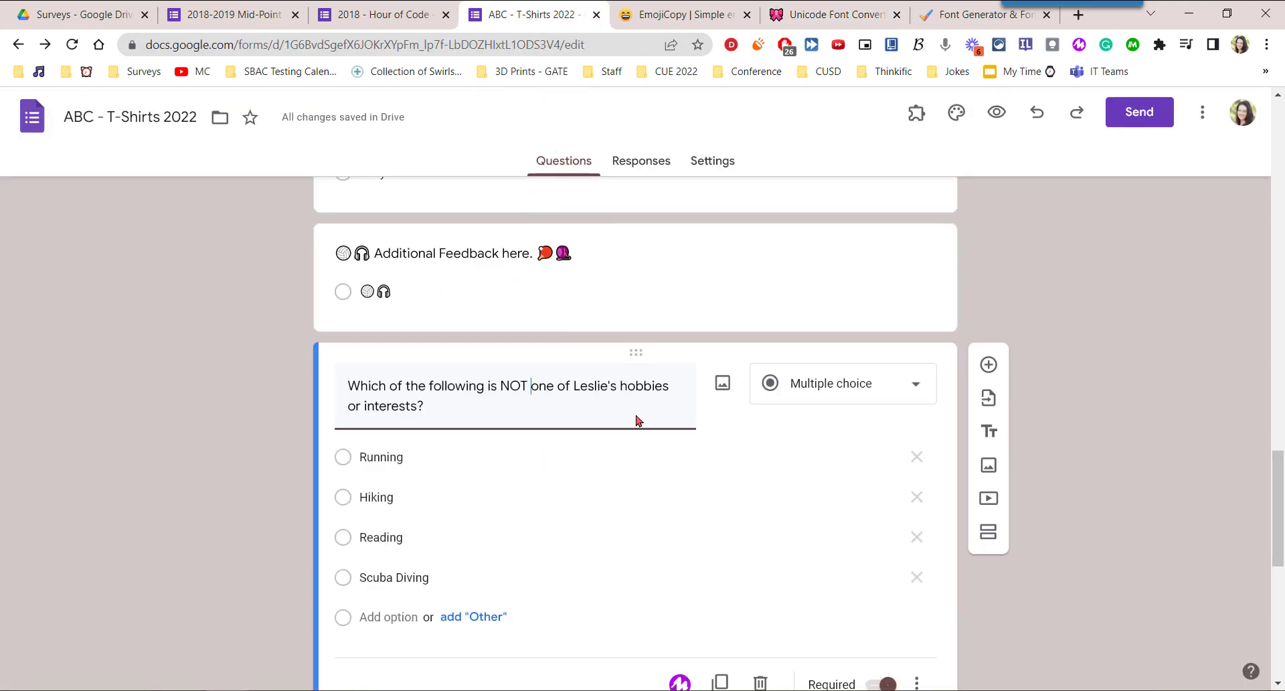
key(ctrl+v)
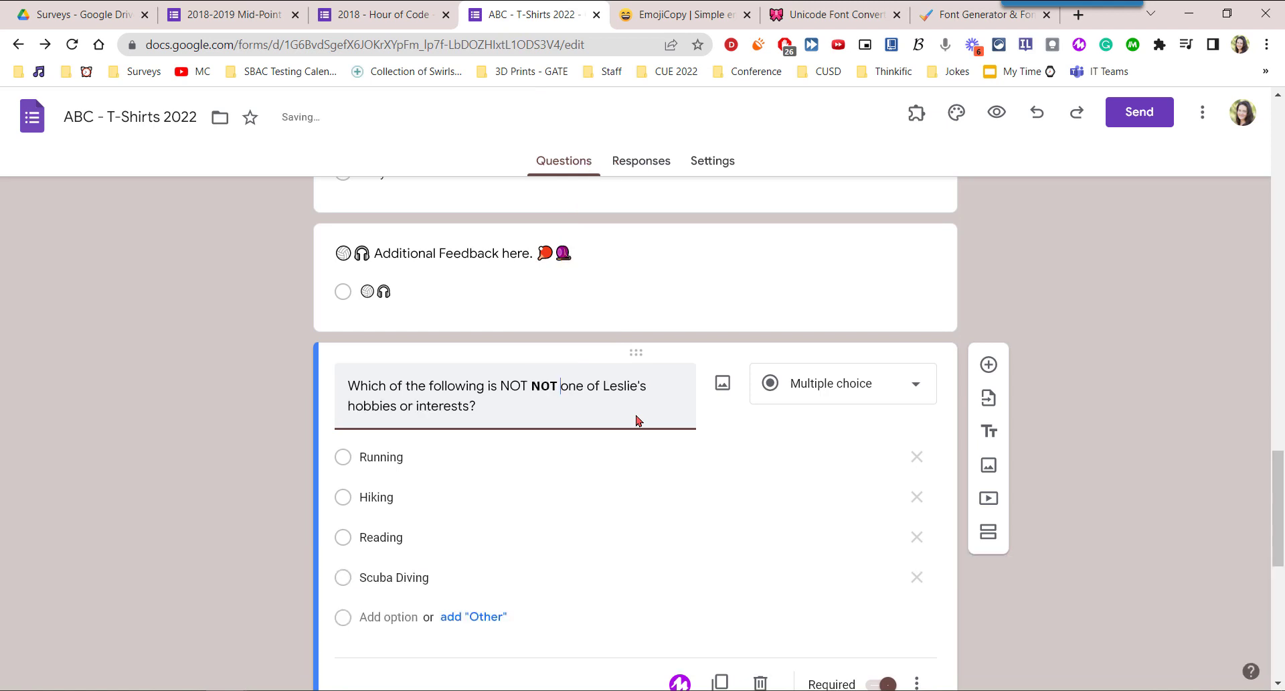
key(ctrl+shift+Left)
key(BackSpace)
text(*)
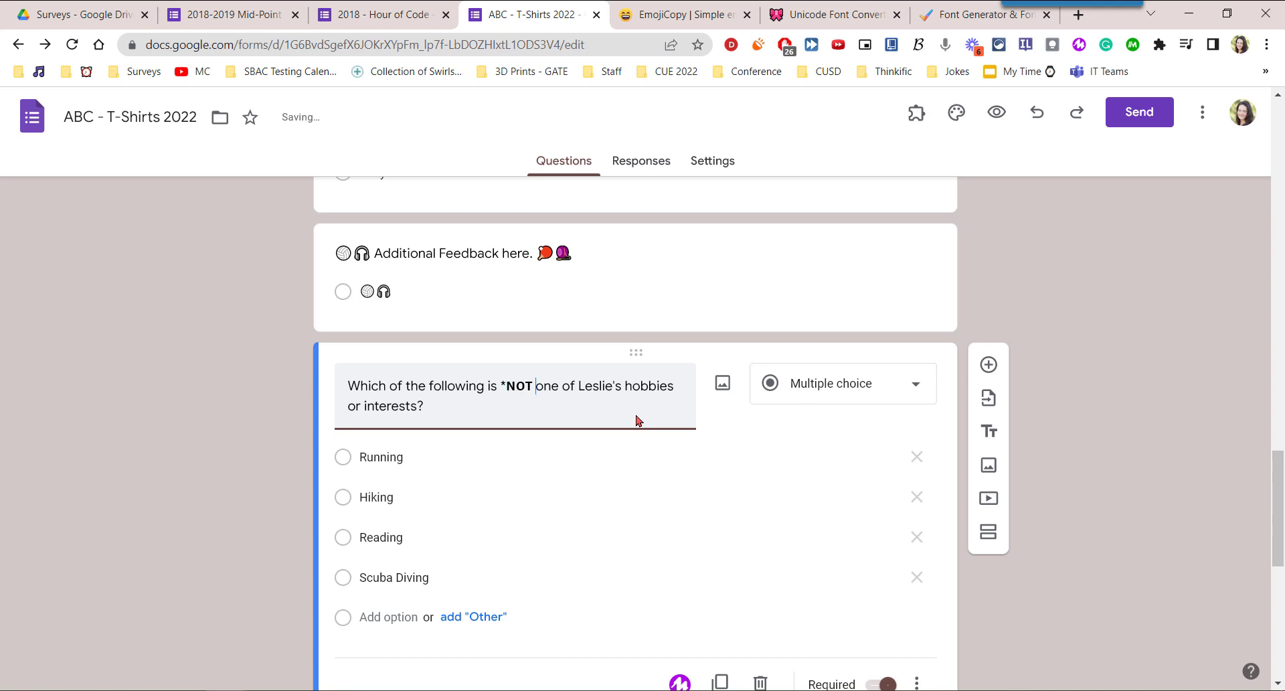
key(Left)
text(*)
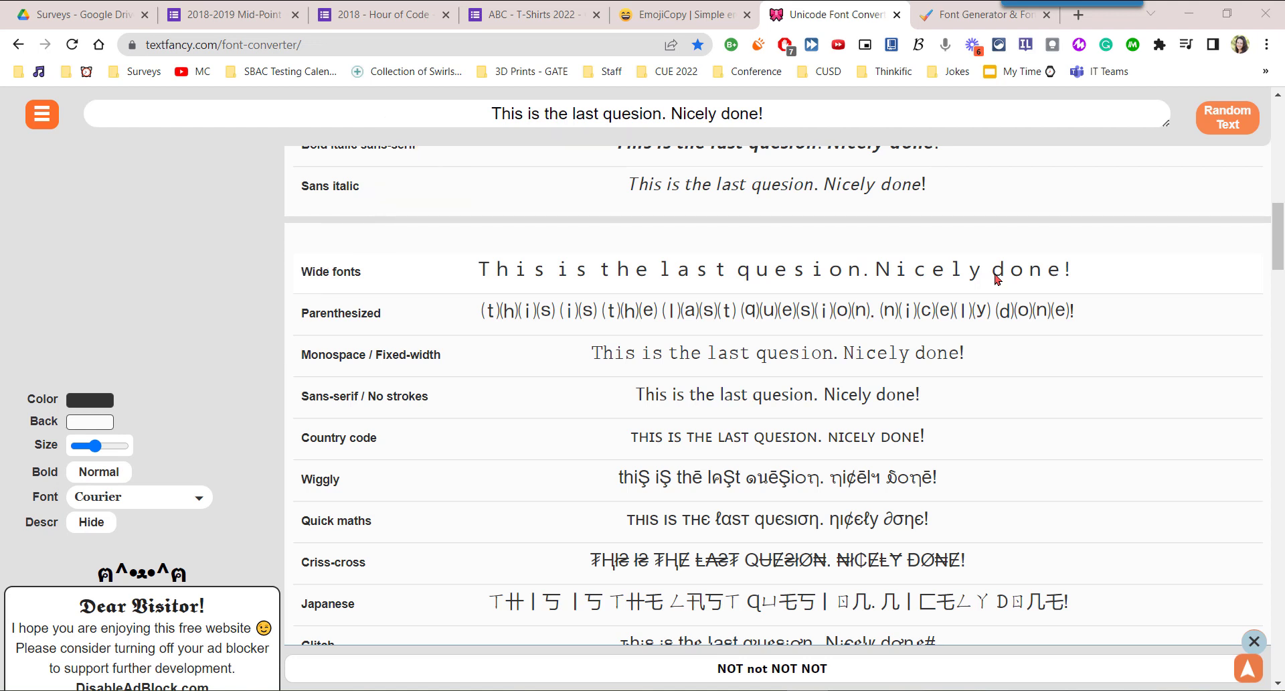
Copy the monospaced "This is the last quesion. Nicely done!" and insert it as first line of the church question's title in the ABC - T-Shirts 2022 form.
click(803, 355)
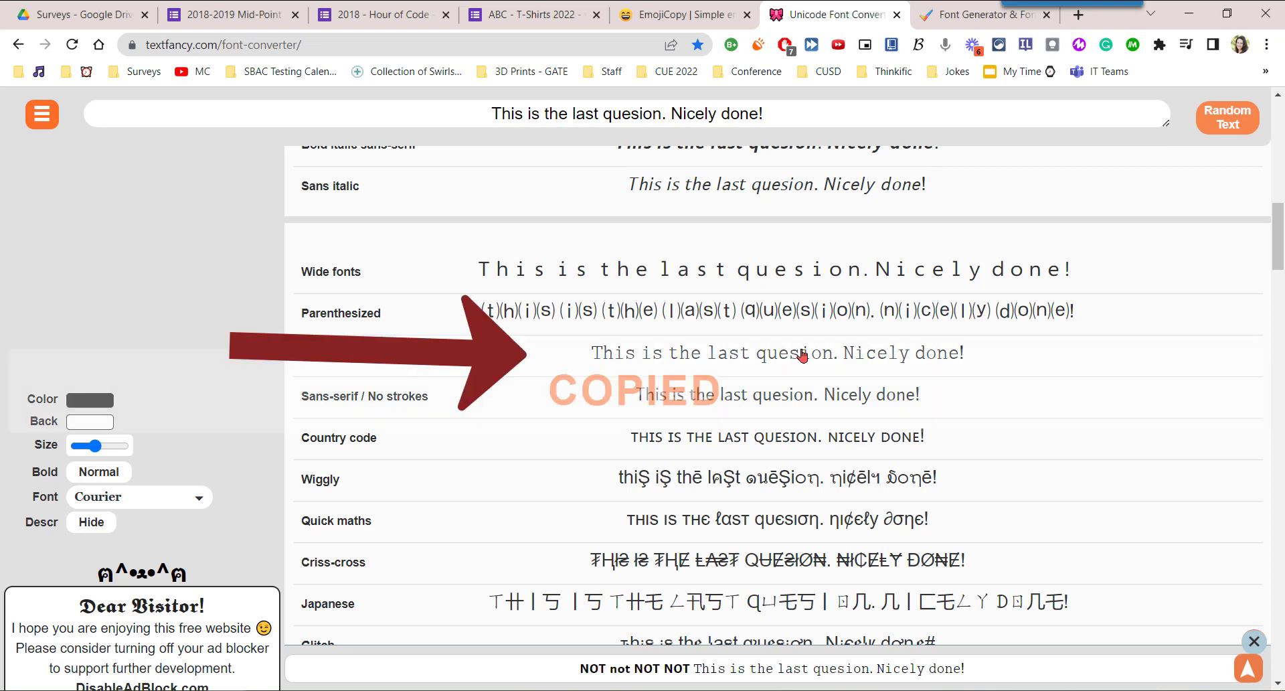
click(523, 20)
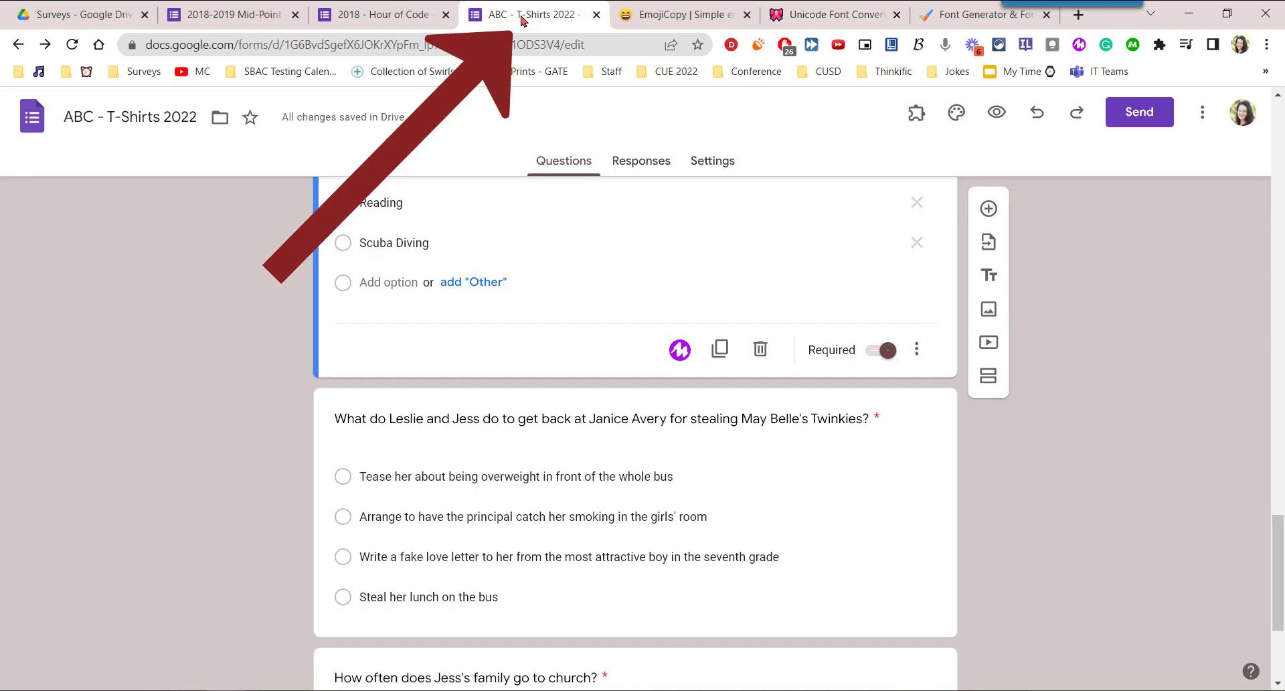
scroll(1113, 340, down, 4)
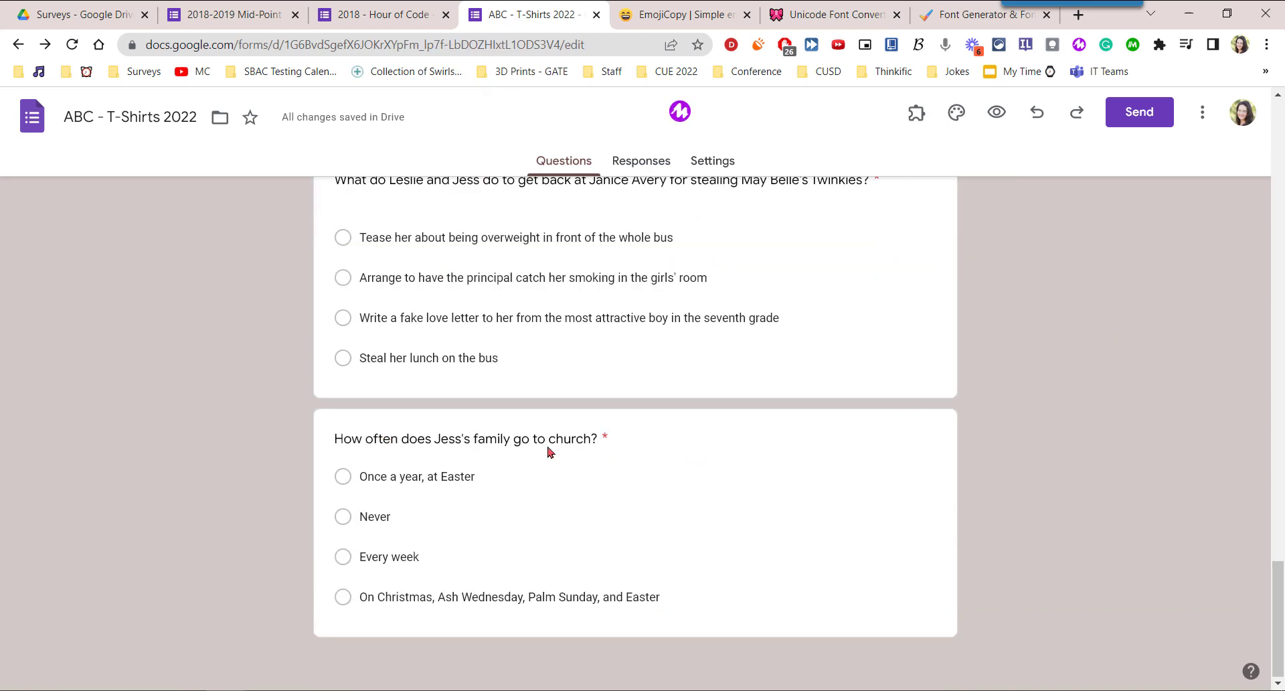
click(570, 452)
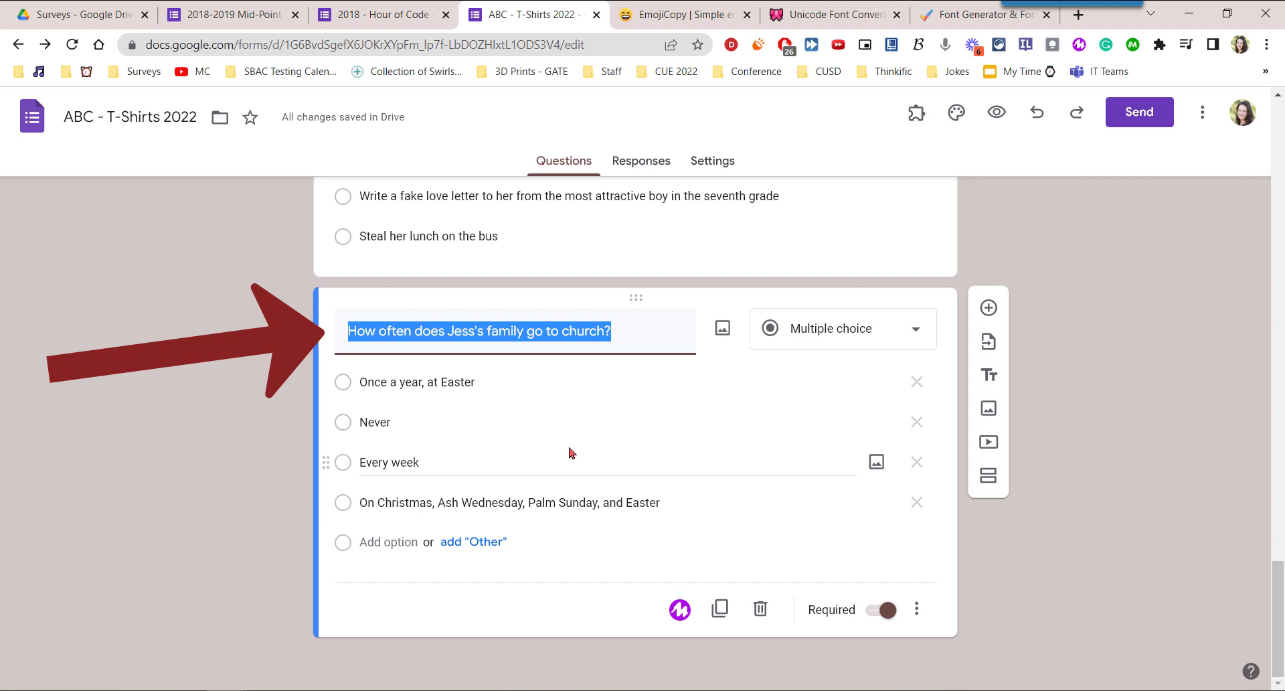
key(ctrl+v)
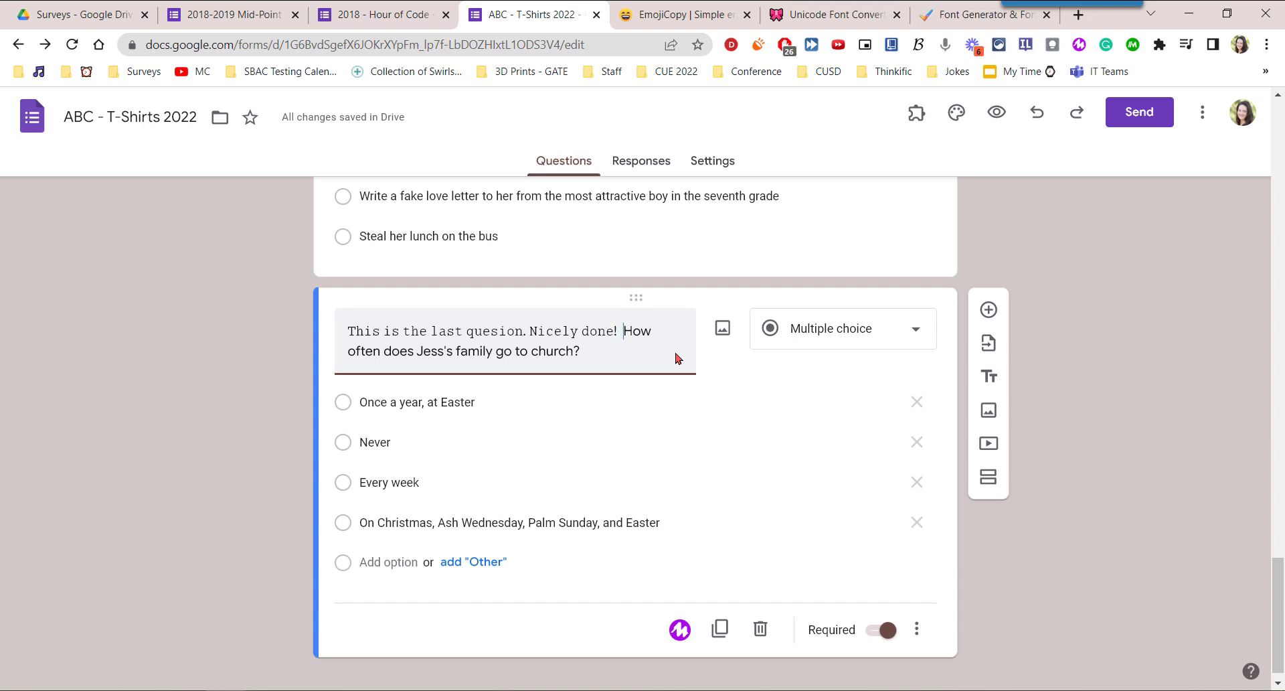
key(Return)
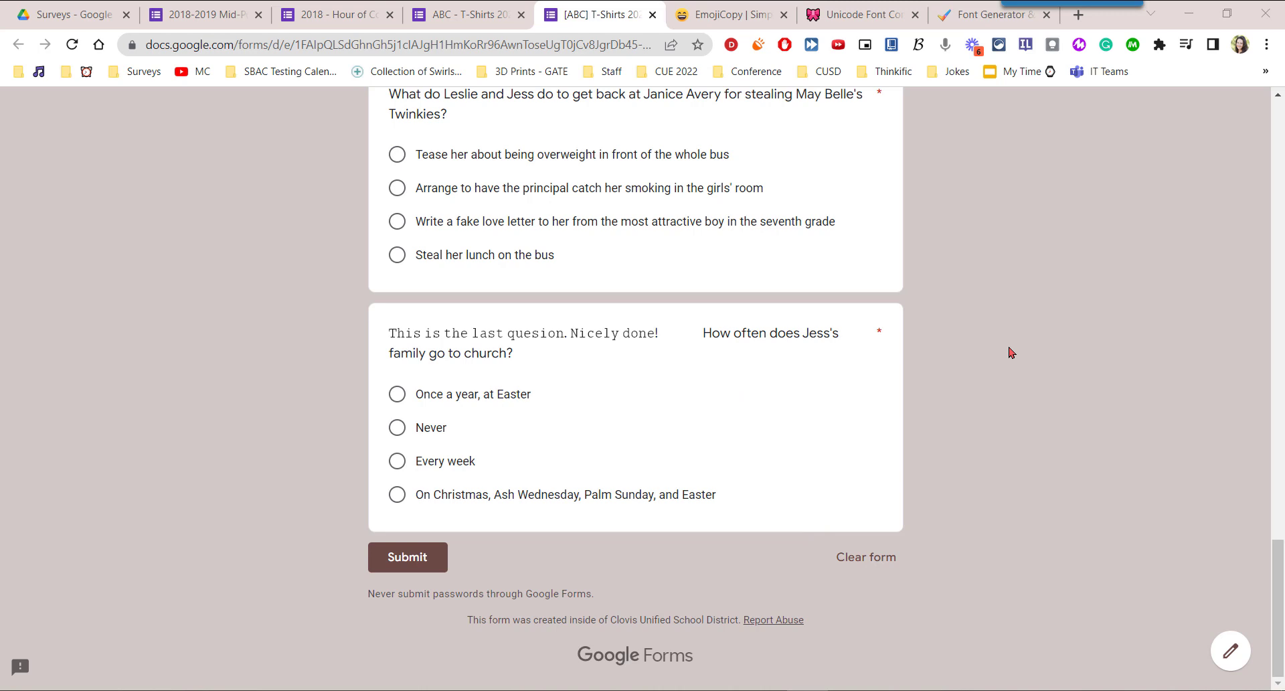
Return to the form editor, add a description to the church question, and paste the copied "This is the last quesion. Nicely done!" into it.
key(ctrl+shift+Tab)
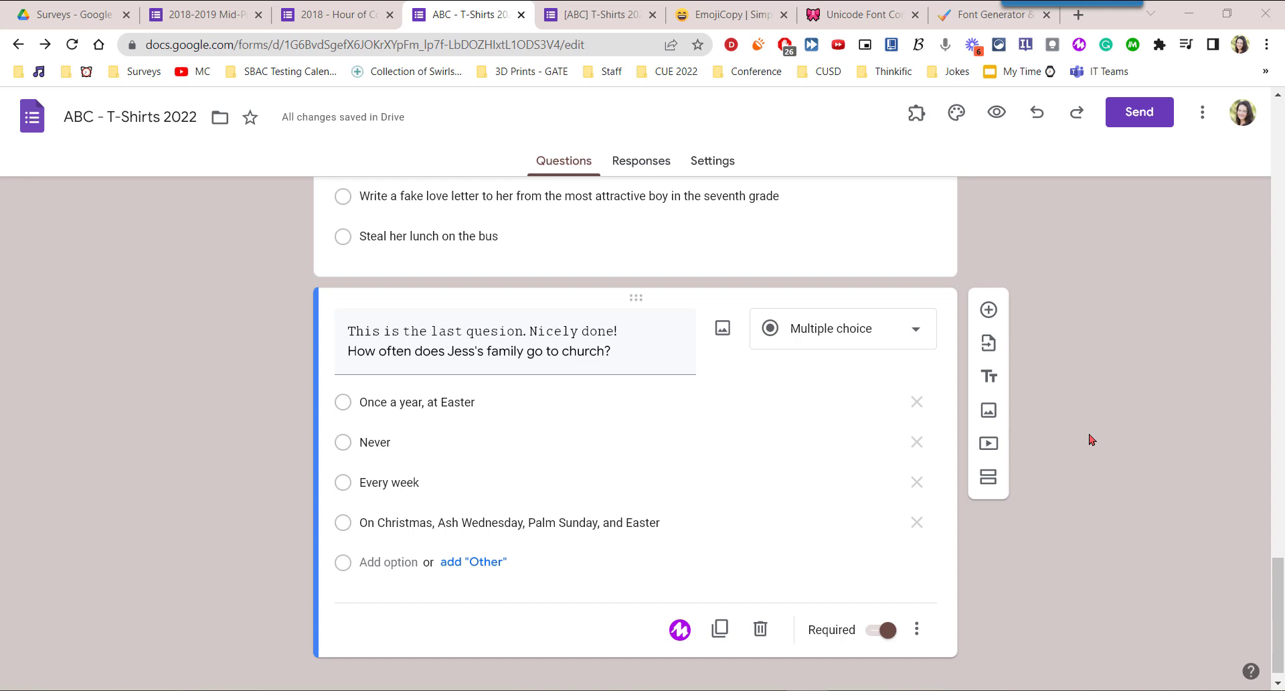
click(917, 631)
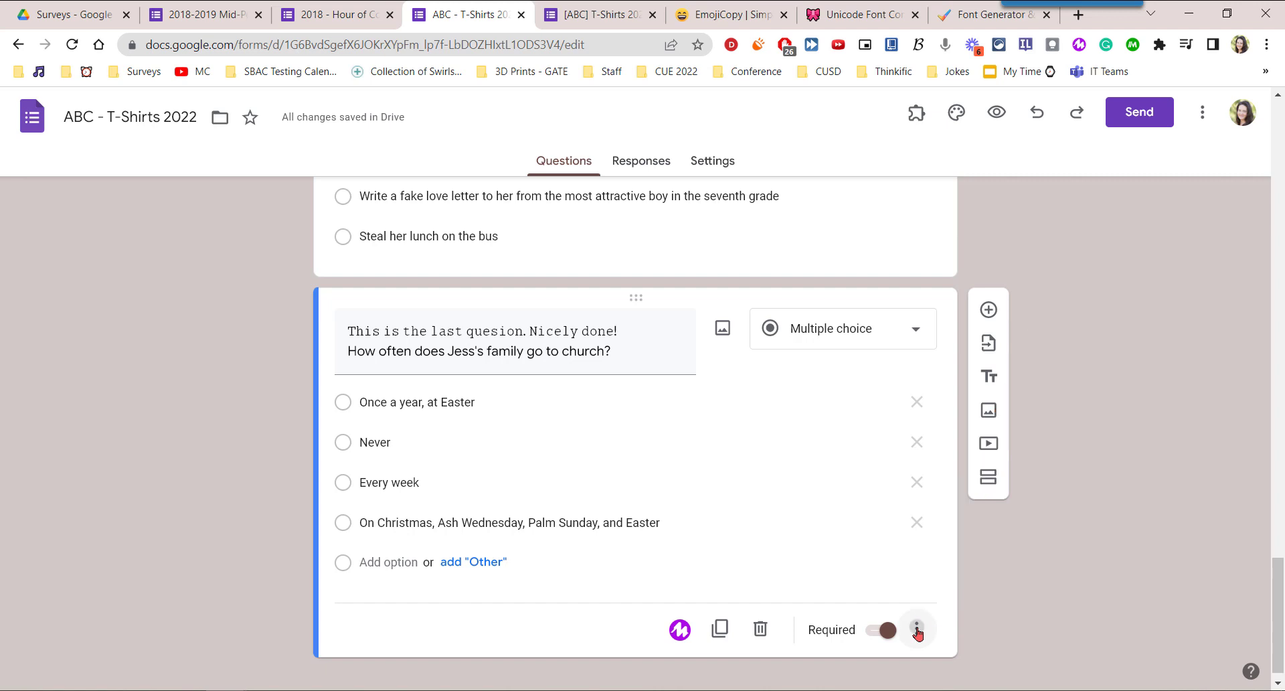
click(917, 631)
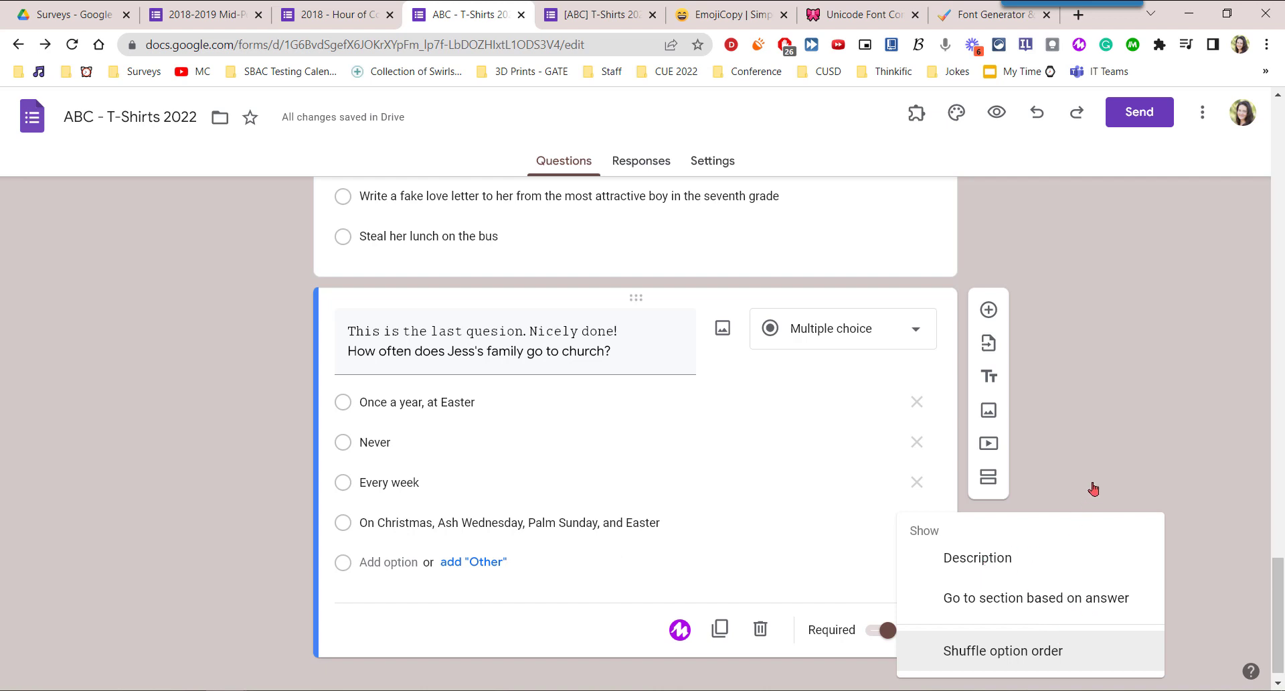
click(1093, 558)
key(ctrl+v)
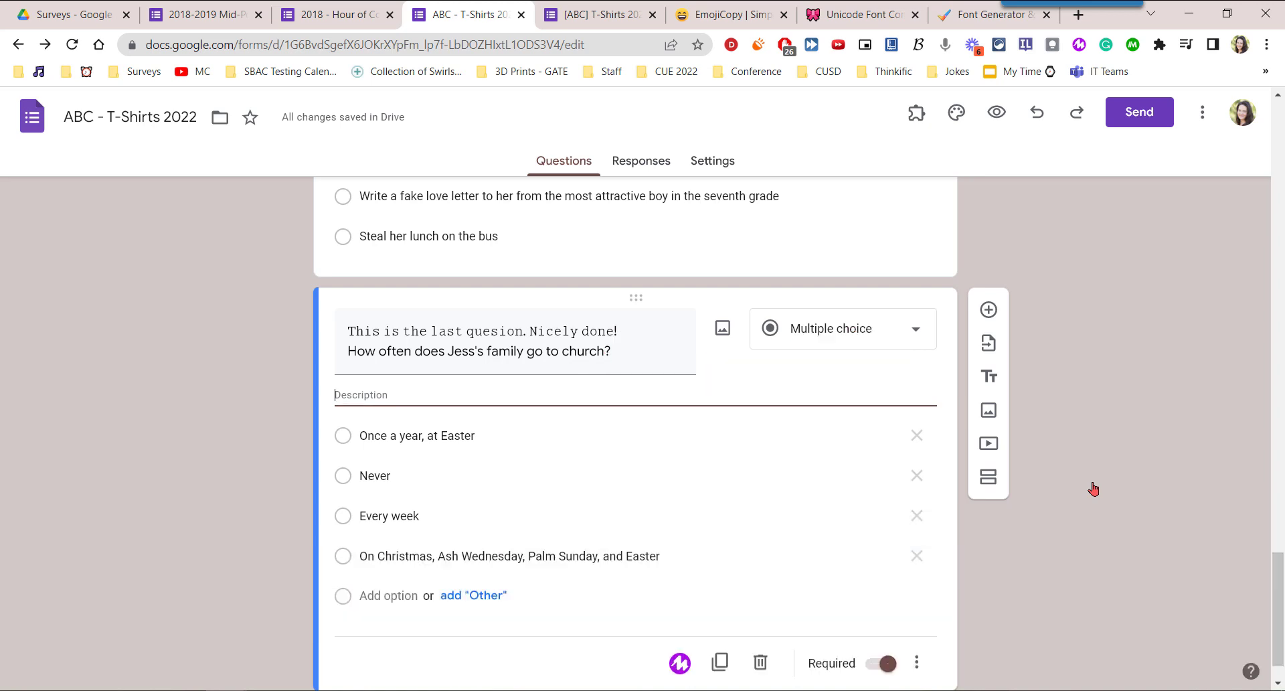
key(ctrl+v)
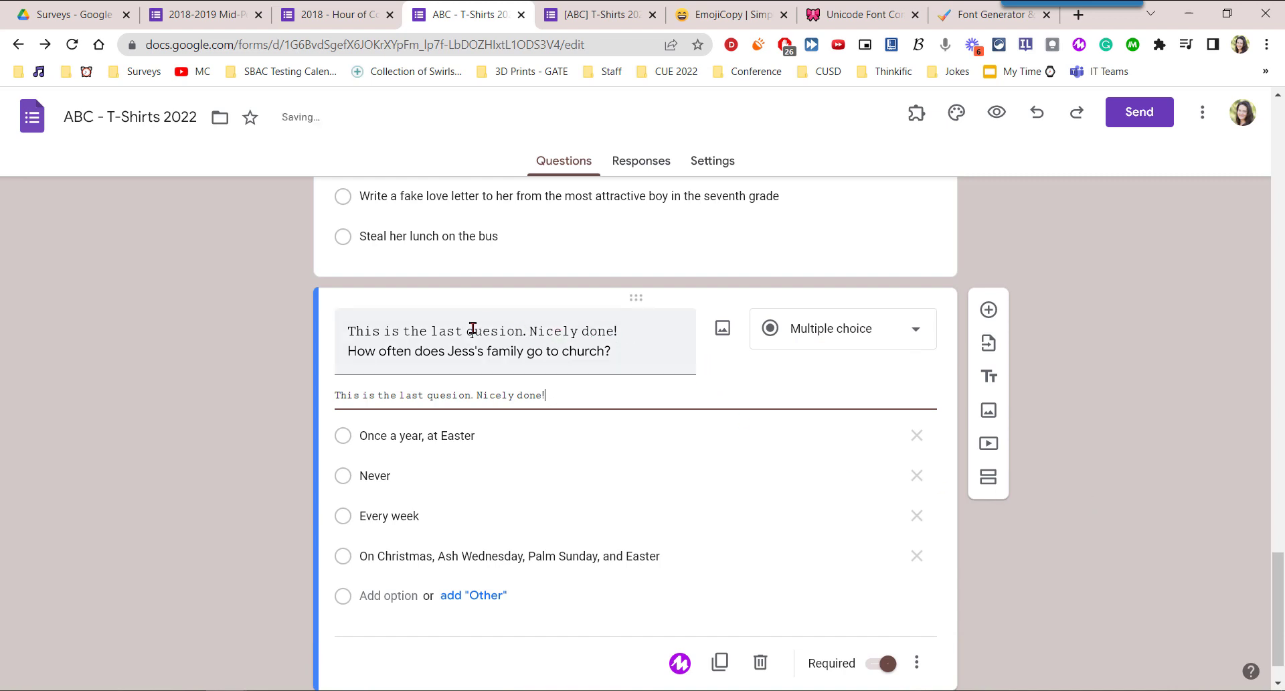
Delete the monospaced first line from the church question's title, and switch to the live form and reload it.
triple_click(338, 330)
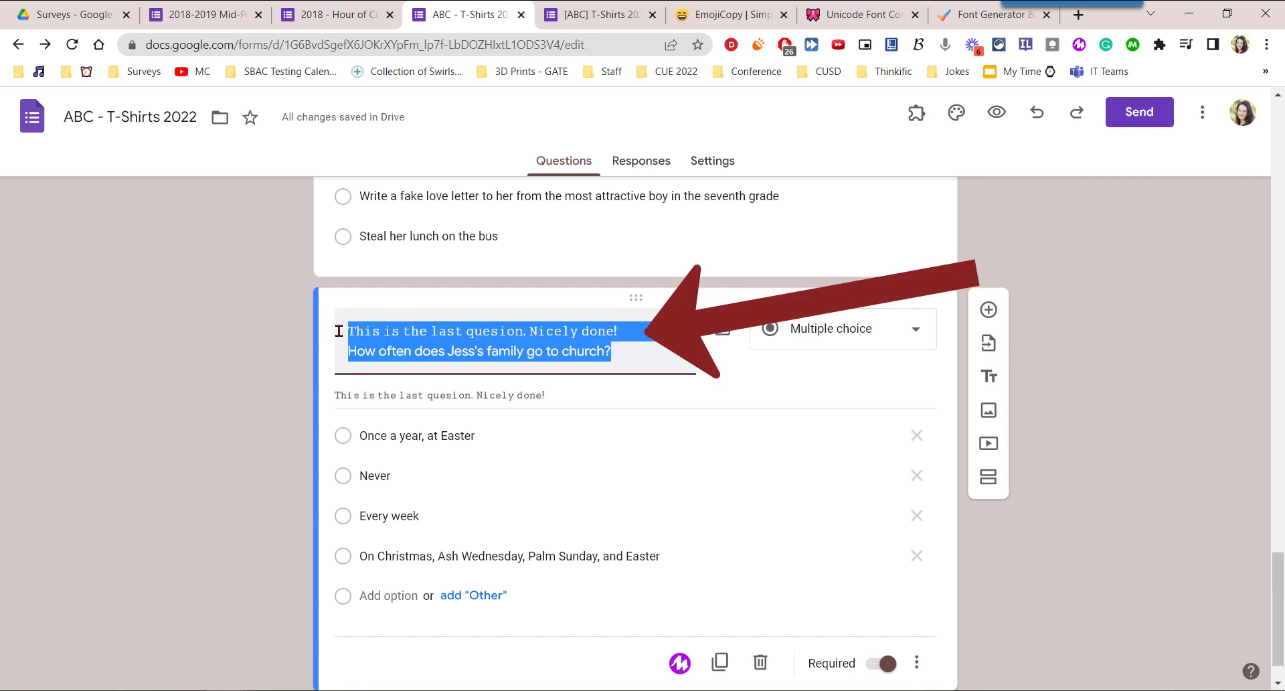
click(339, 331)
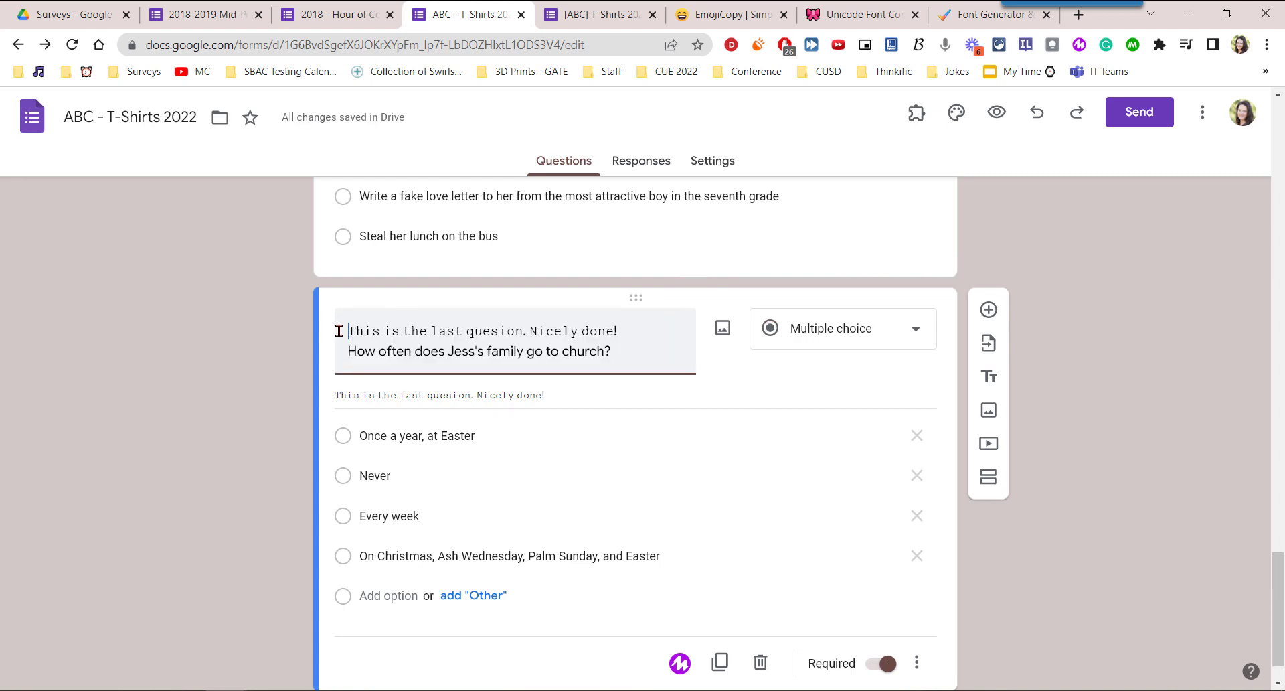
key(shift+Down)
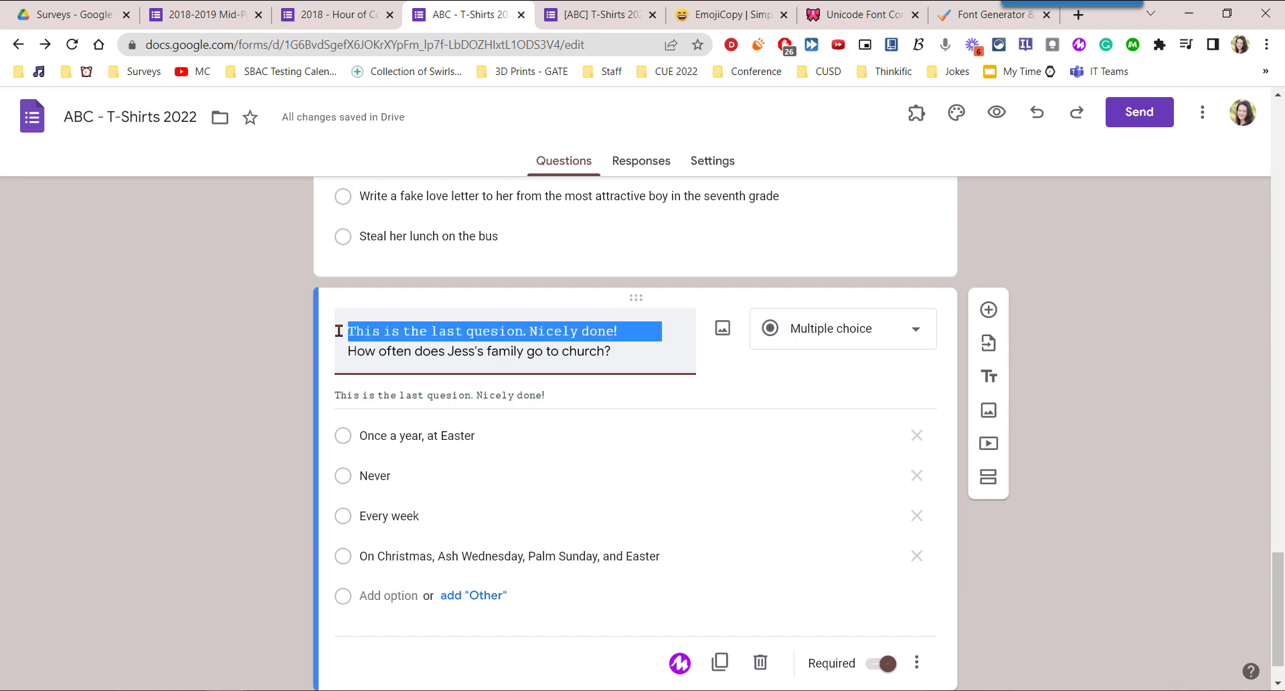
key(BackSpace)
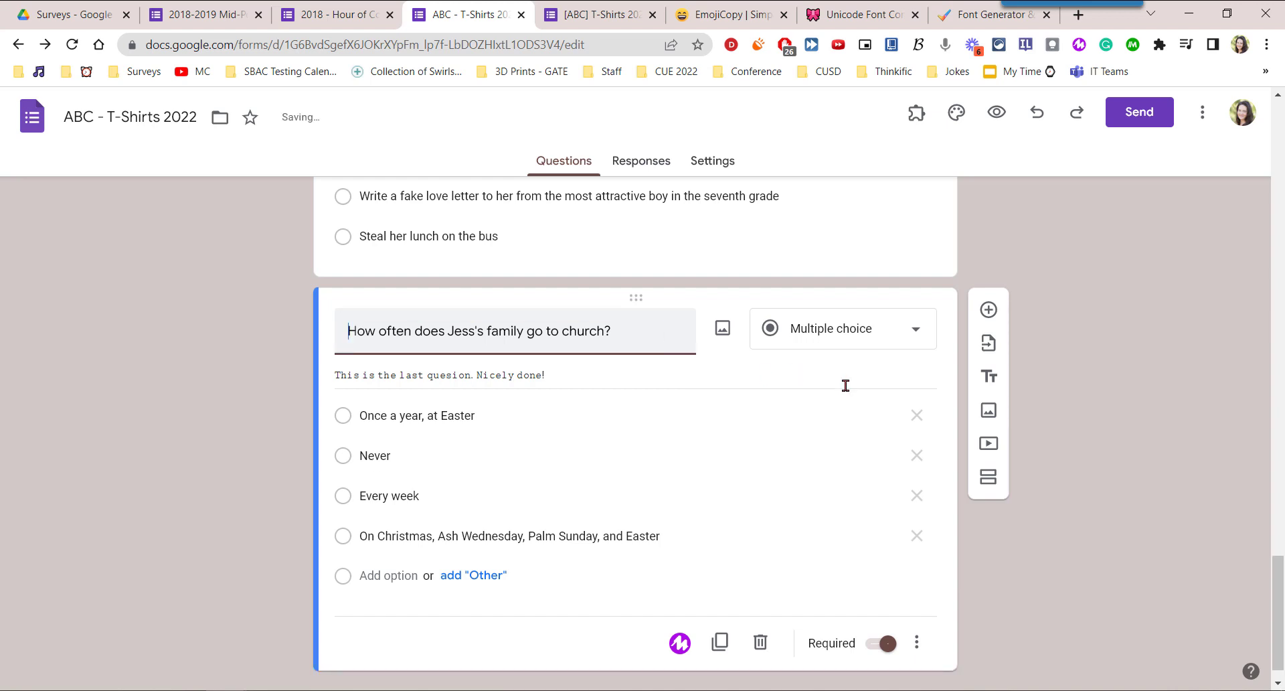
click(587, 15)
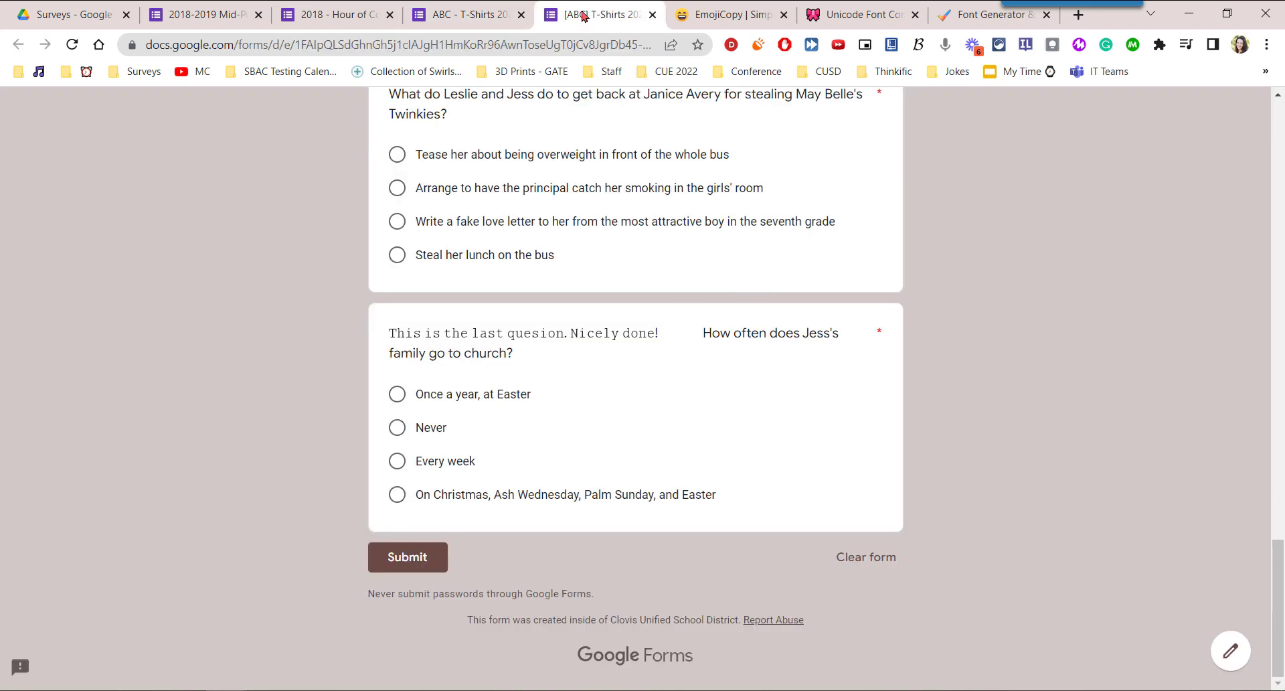
click(72, 47)
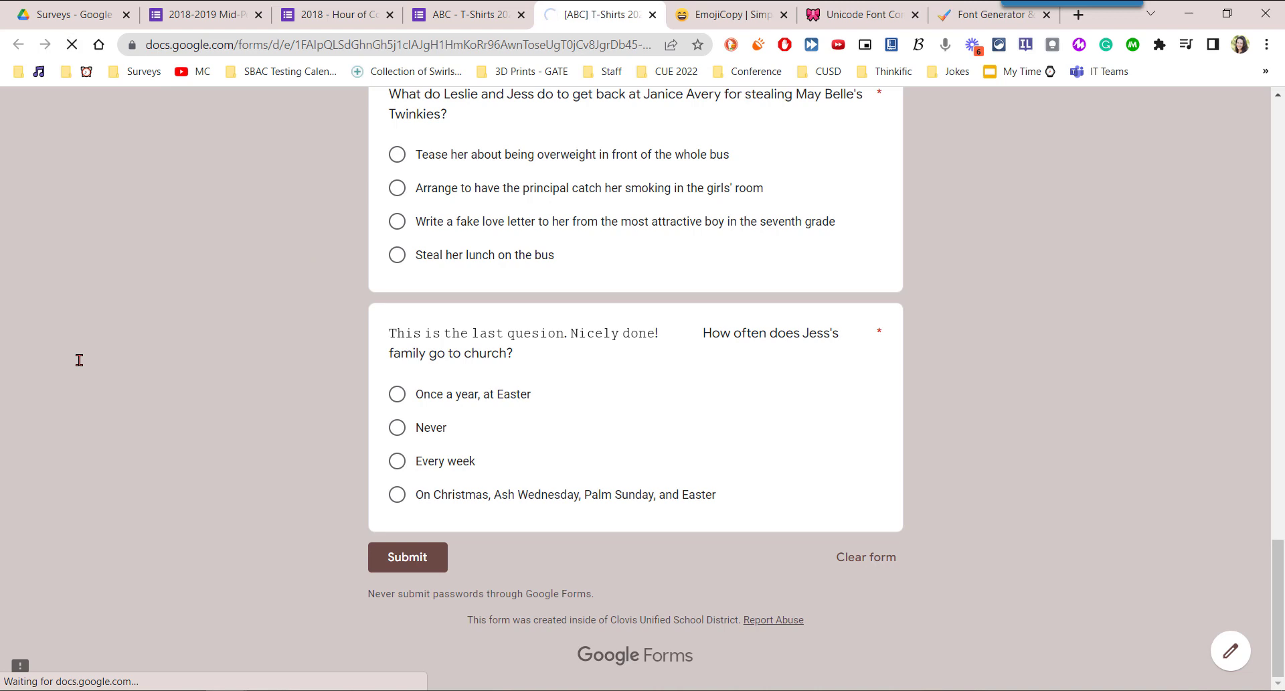